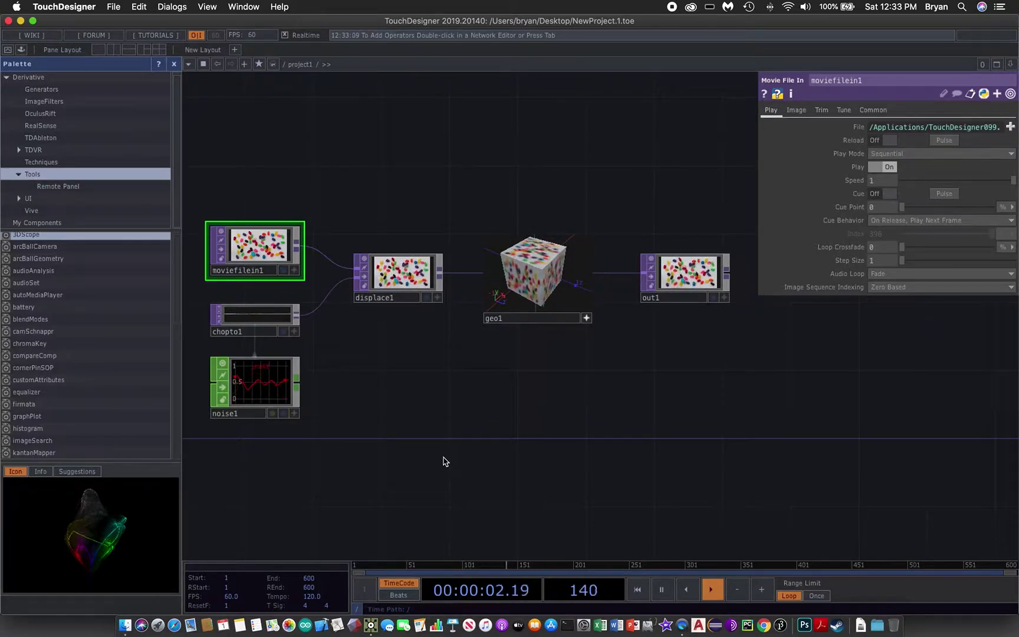
- Close the palette and select moviefilein1, displace1, geo1, chopto1 and noise1, leaving out1 unselected
left_click(175, 70)
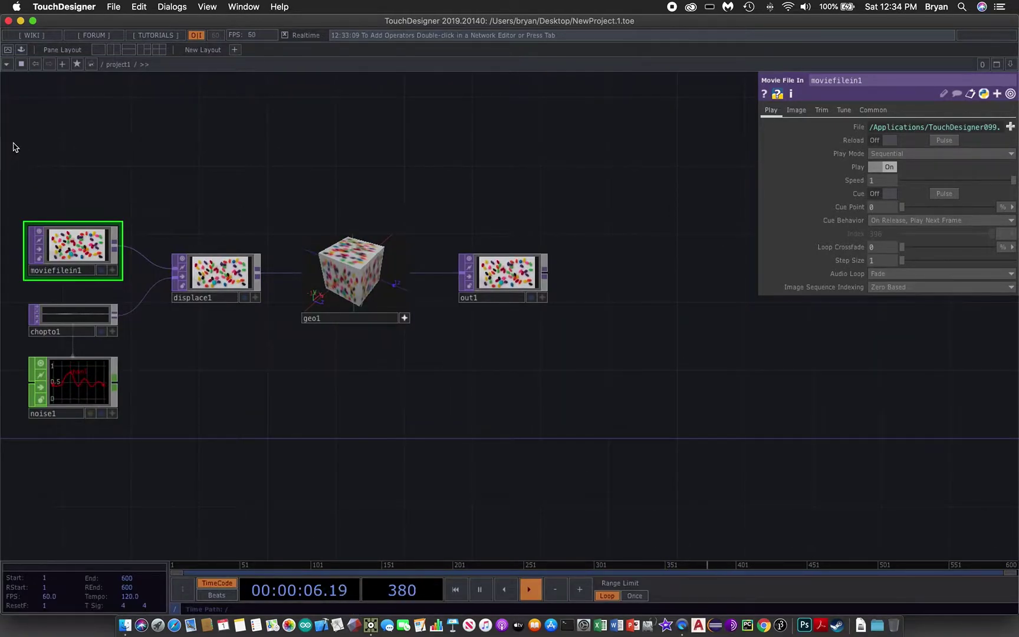
left_click_drag(13, 143, 426, 472)
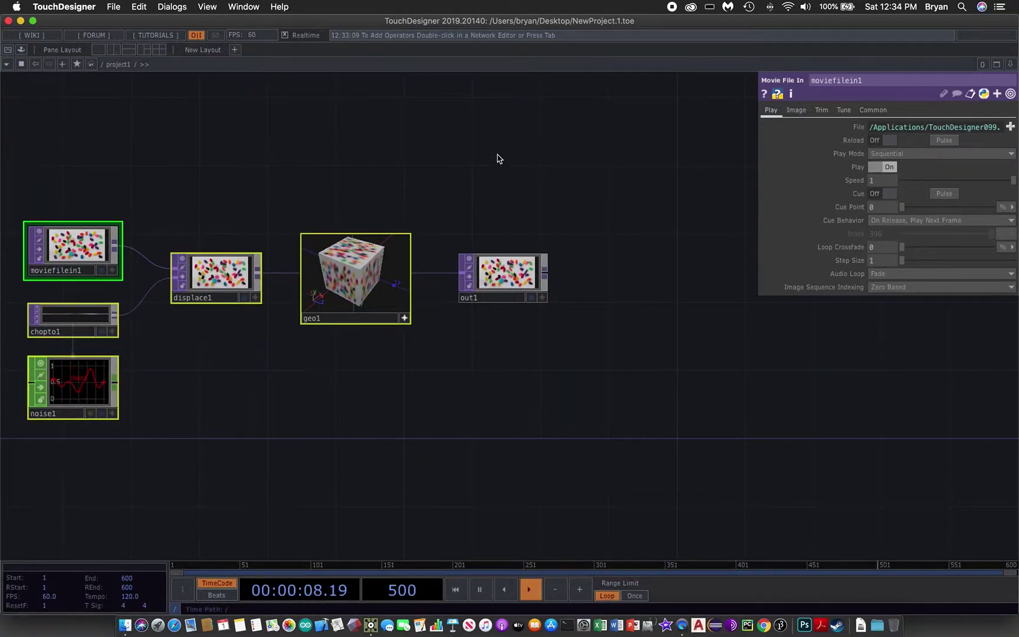
- Delete the five selected operators so only out1 remains, centred with its parameters hidden
key("Delete")
left_click_drag(249, 155, 398, 173)
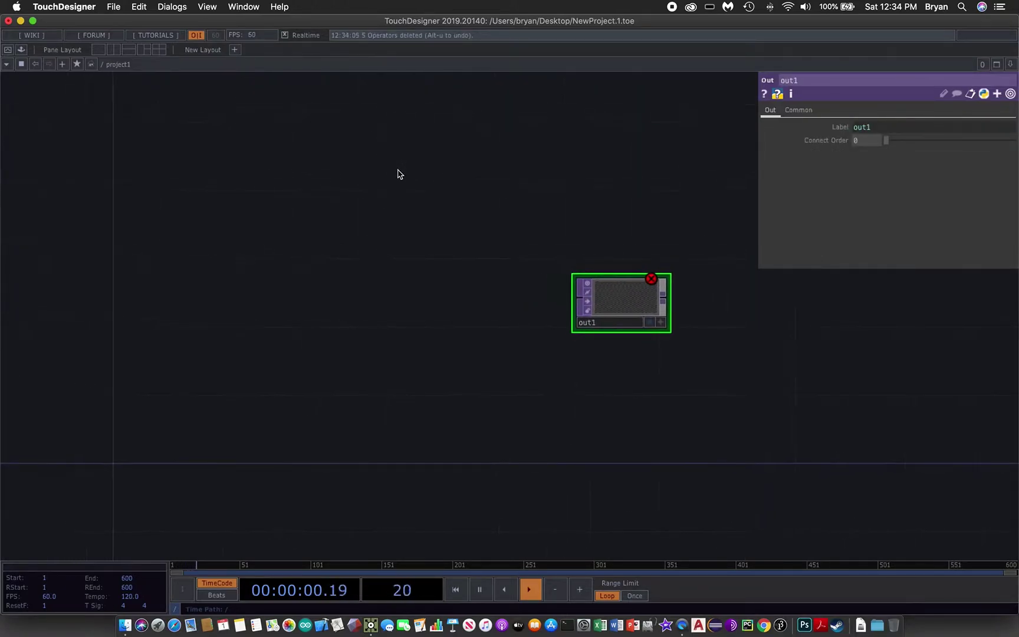
key("p")
- Create a Mouse002 project folder with an Images subfolder and save as Mouse002.toe
left_click(112, 6)
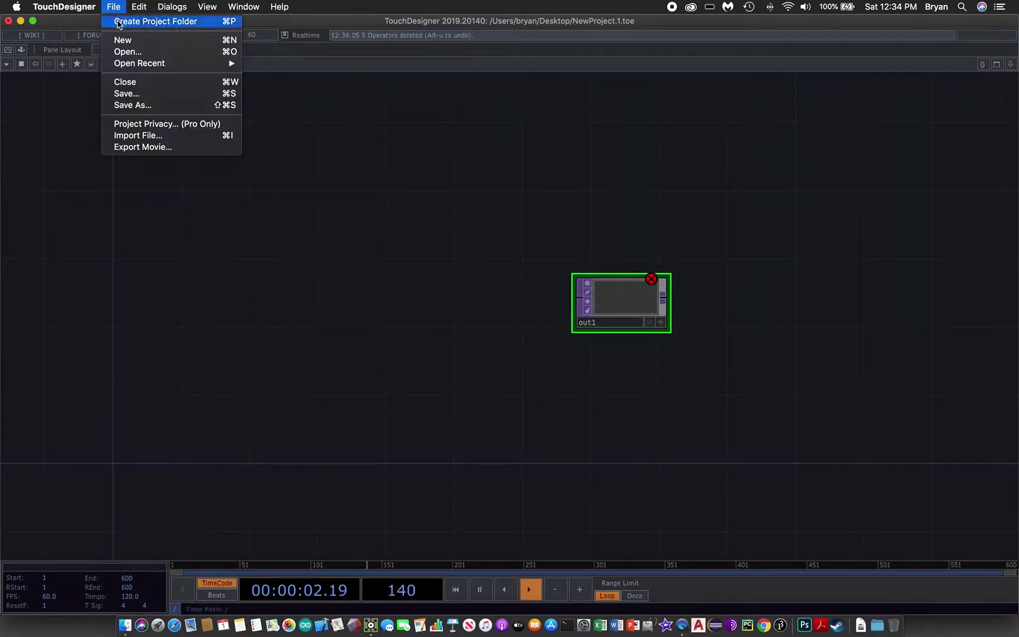
left_click(118, 22)
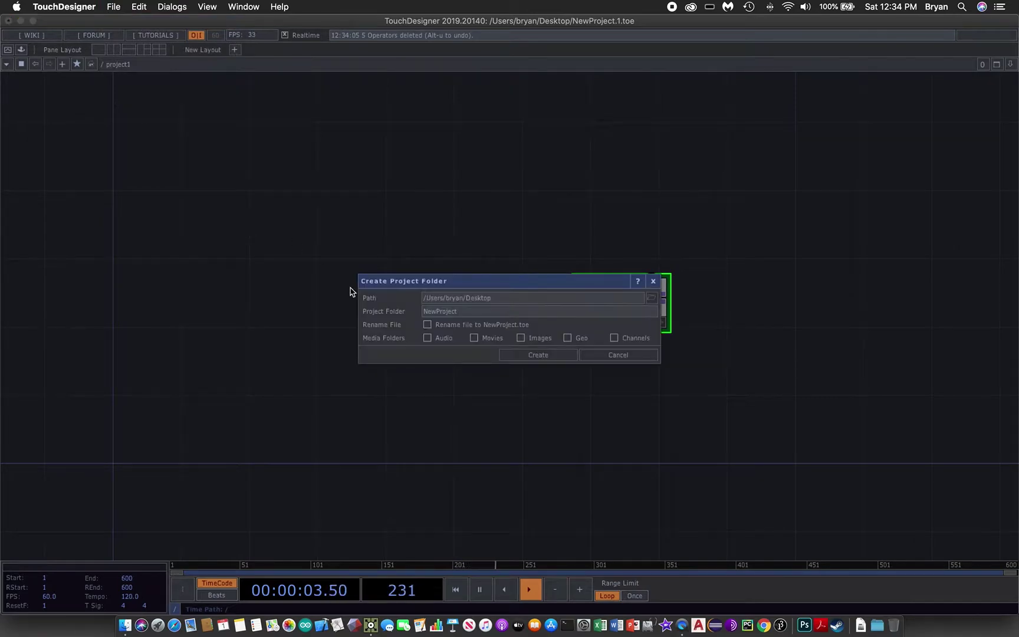
left_click_drag(511, 287, 384, 191)
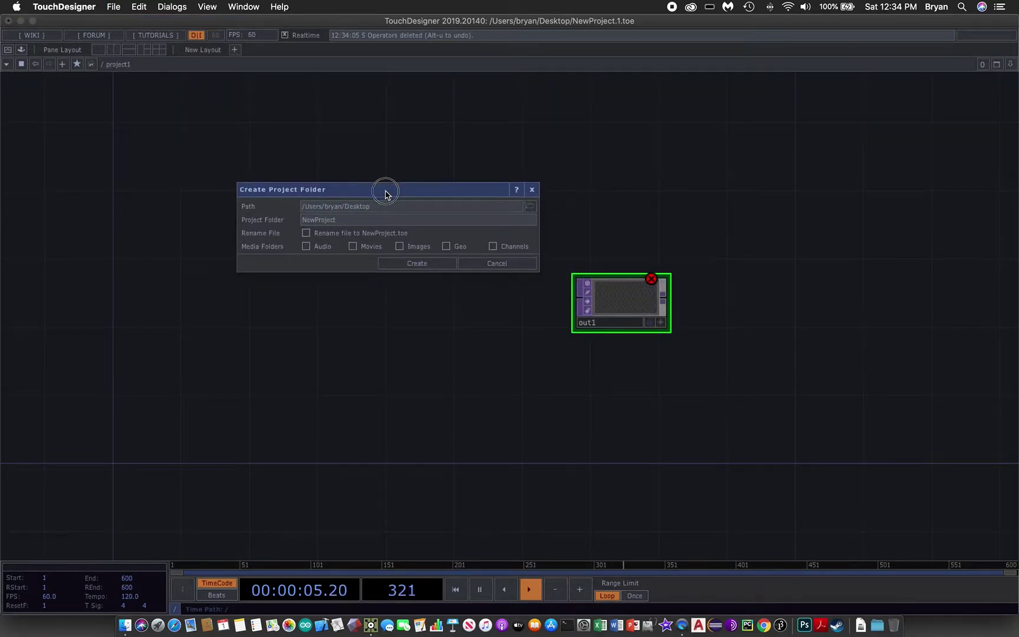
left_click(336, 224)
left_click_drag(336, 222, 297, 218)
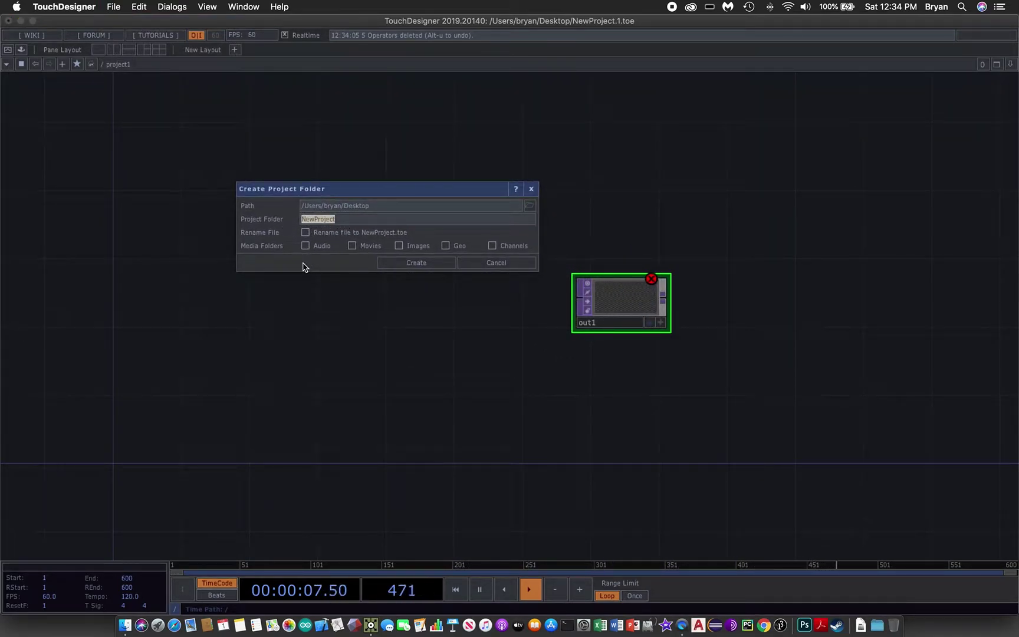
type("Mouse002")
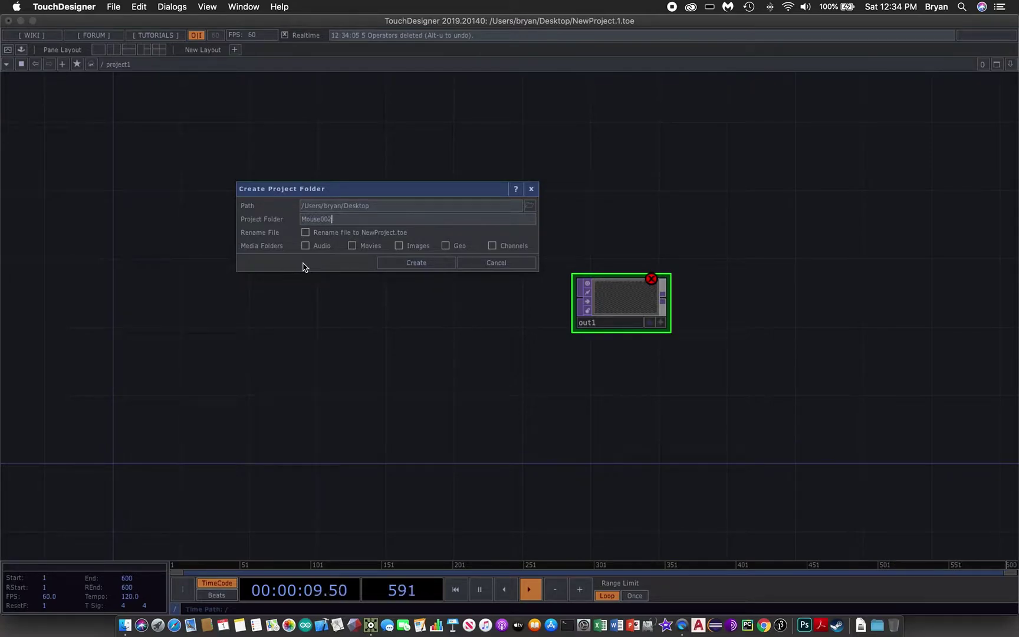
left_click(304, 233)
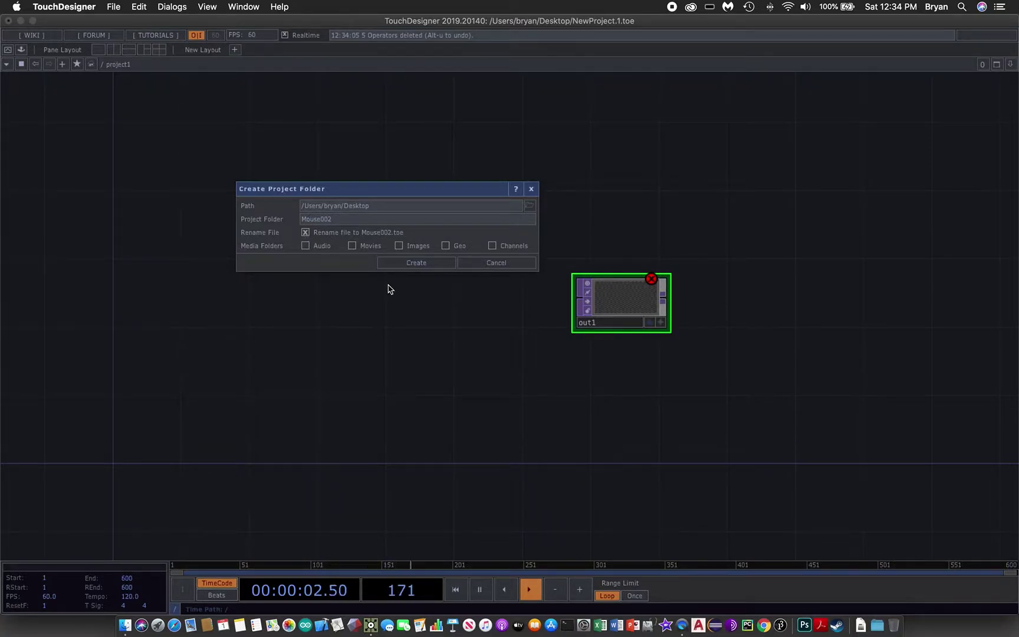
left_click(399, 247)
left_click(419, 266)
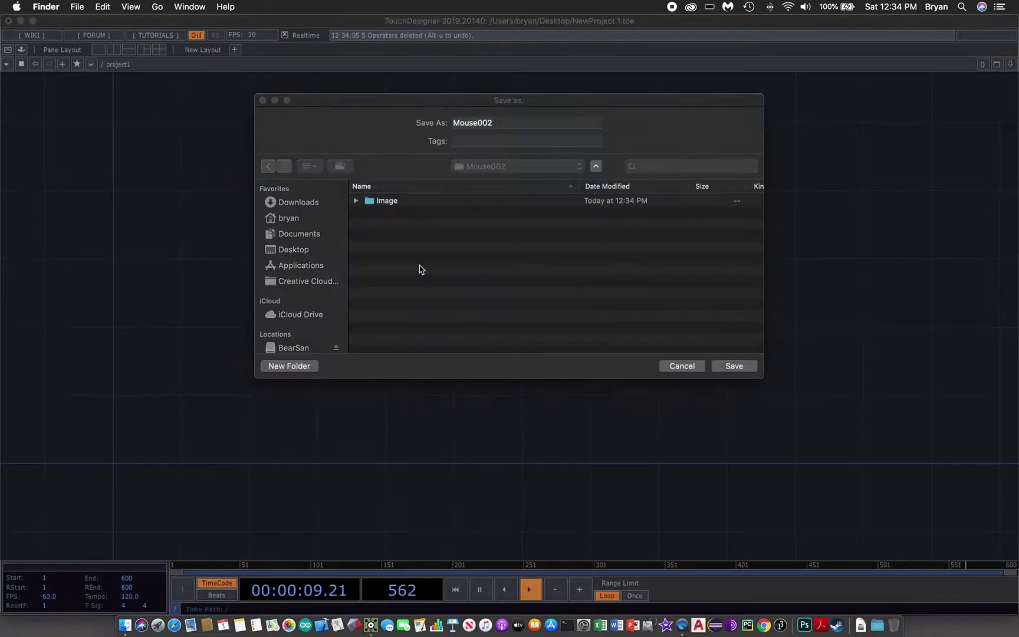
left_click(733, 366)
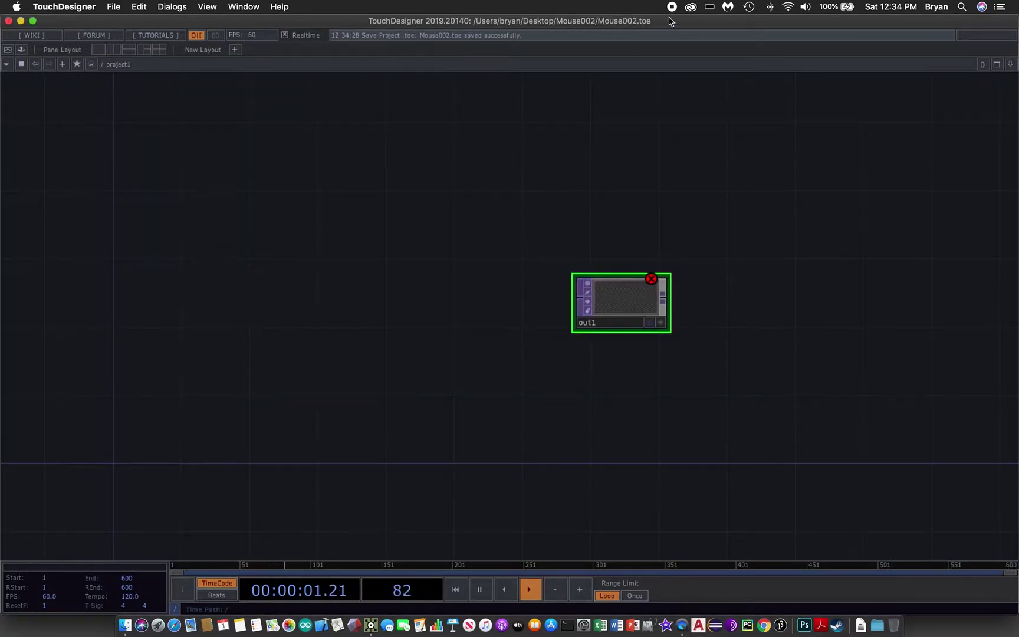
- Copy AVA.jpg and CVA.jpg from the desktop into the project's Image folder
left_click_drag(675, 28, 605, 274)
left_click_drag(327, 115, 380, 71)
double_click(435, 105)
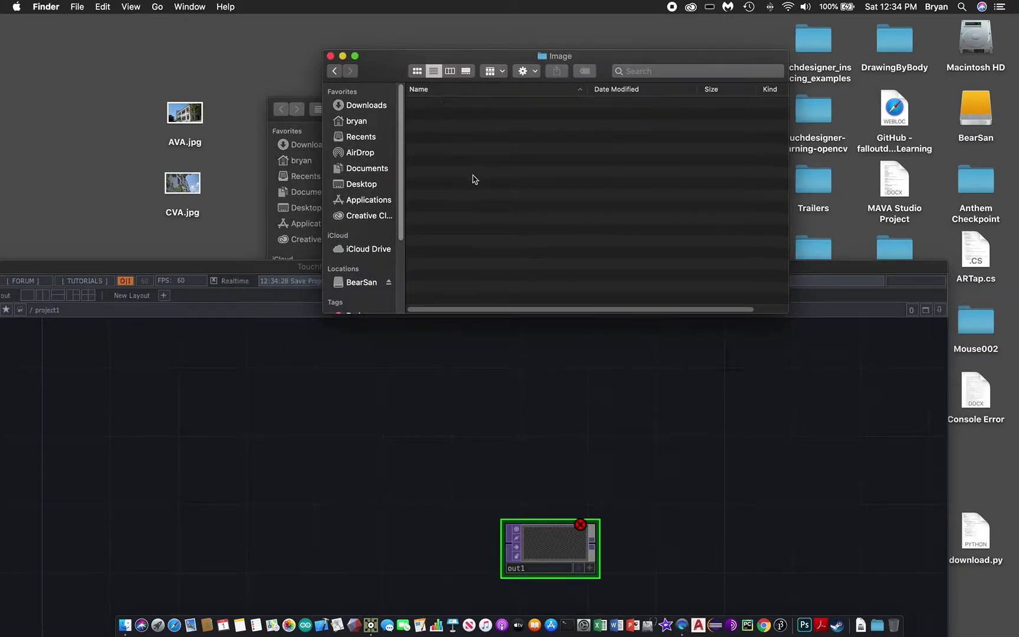
left_click(122, 85)
left_click_drag(122, 86, 211, 216)
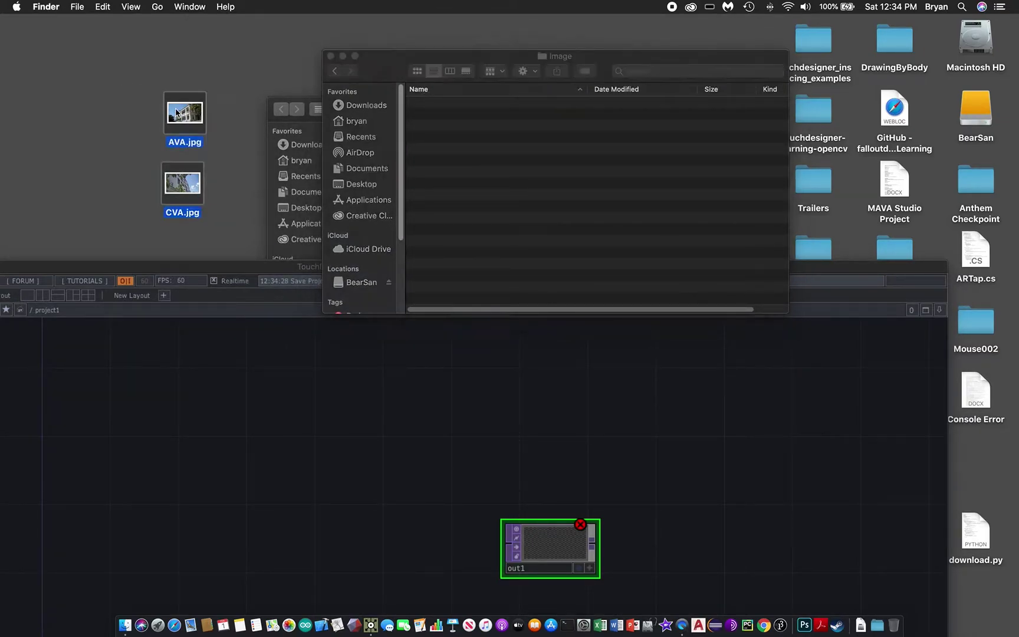
right_click(178, 110)
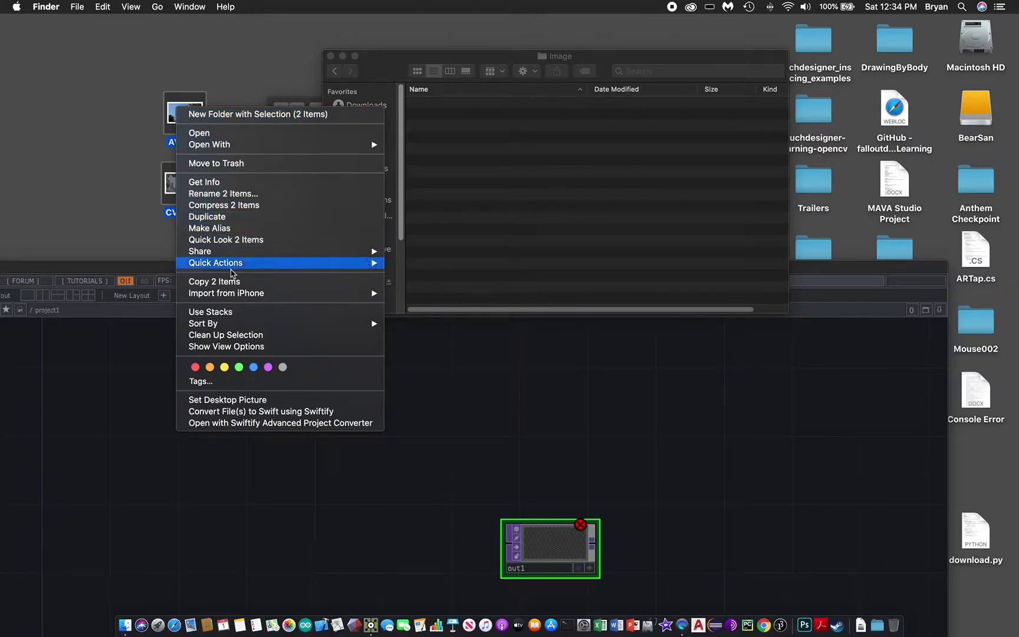
left_click(215, 281)
right_click(521, 152)
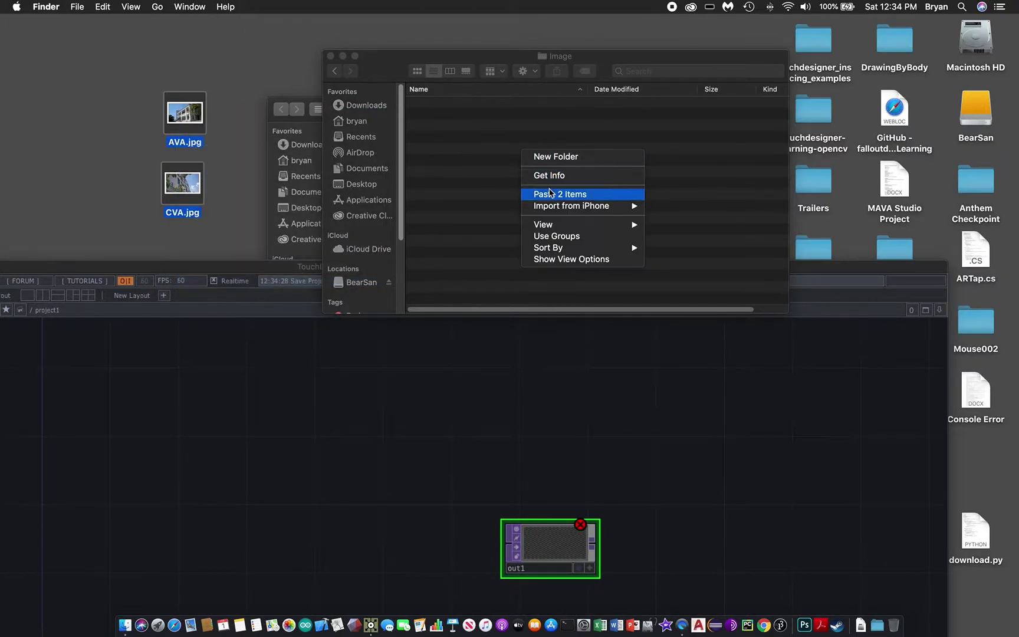
left_click(544, 194)
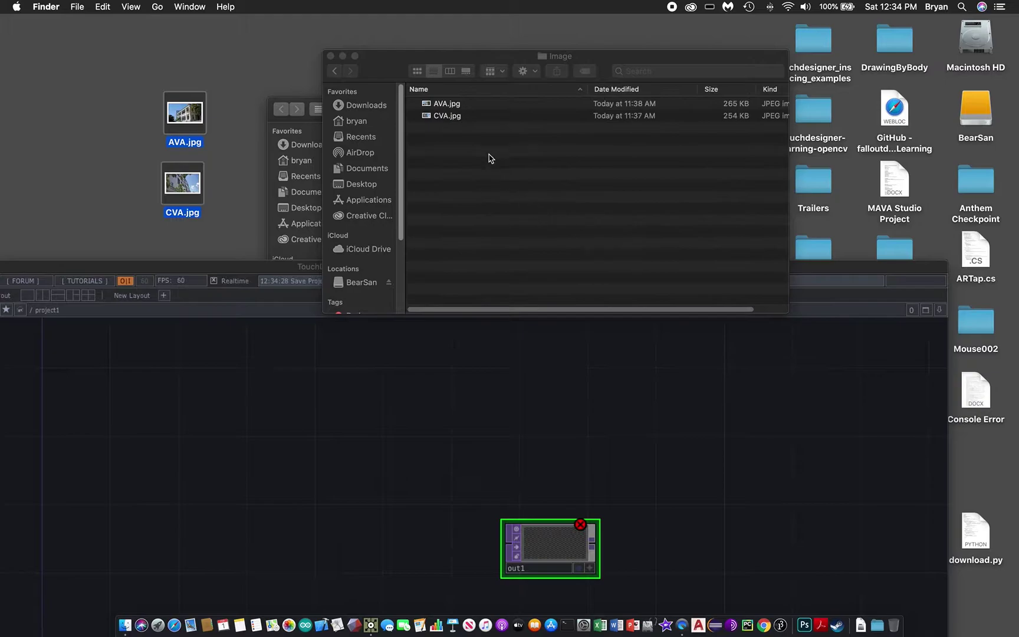
- Drag CVA.jpg and AVA.jpg into the network as image operators
left_click_drag(424, 118, 224, 412)
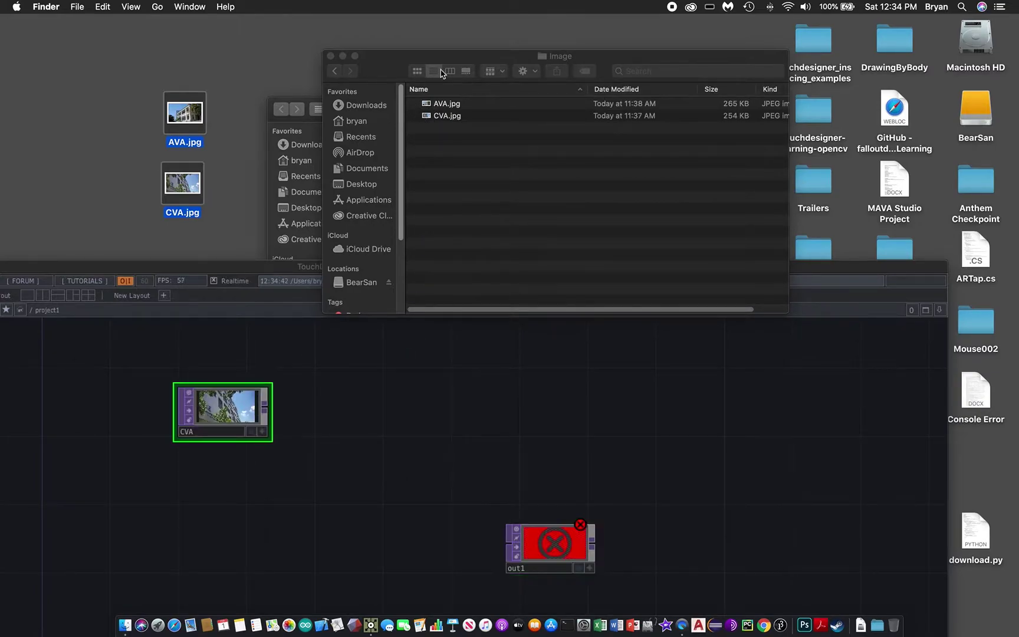
left_click_drag(428, 115, 223, 514)
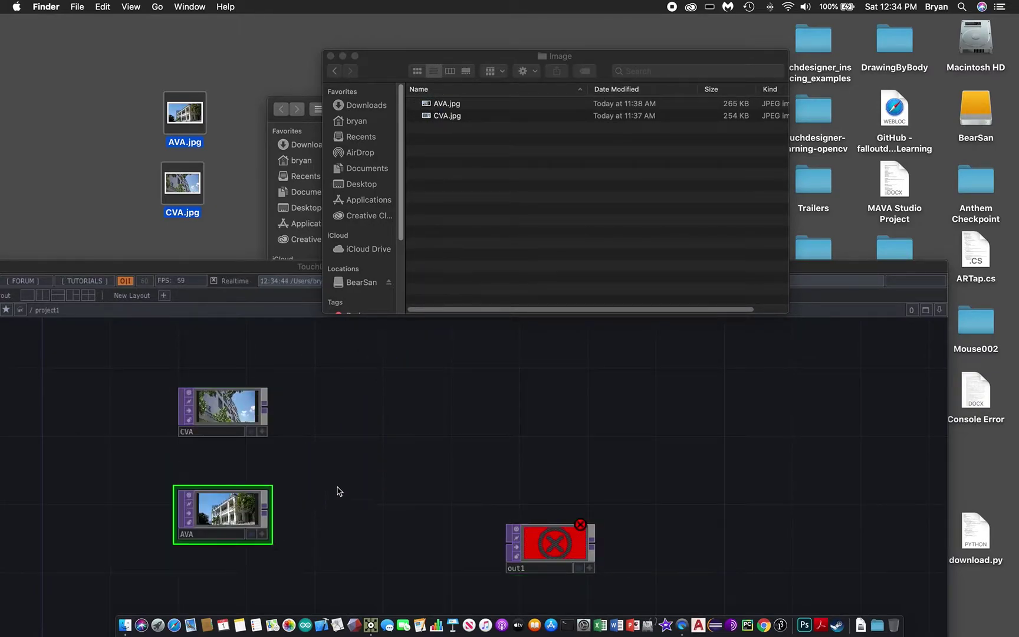
left_click(334, 320)
left_click_drag(248, 274, 318, 14)
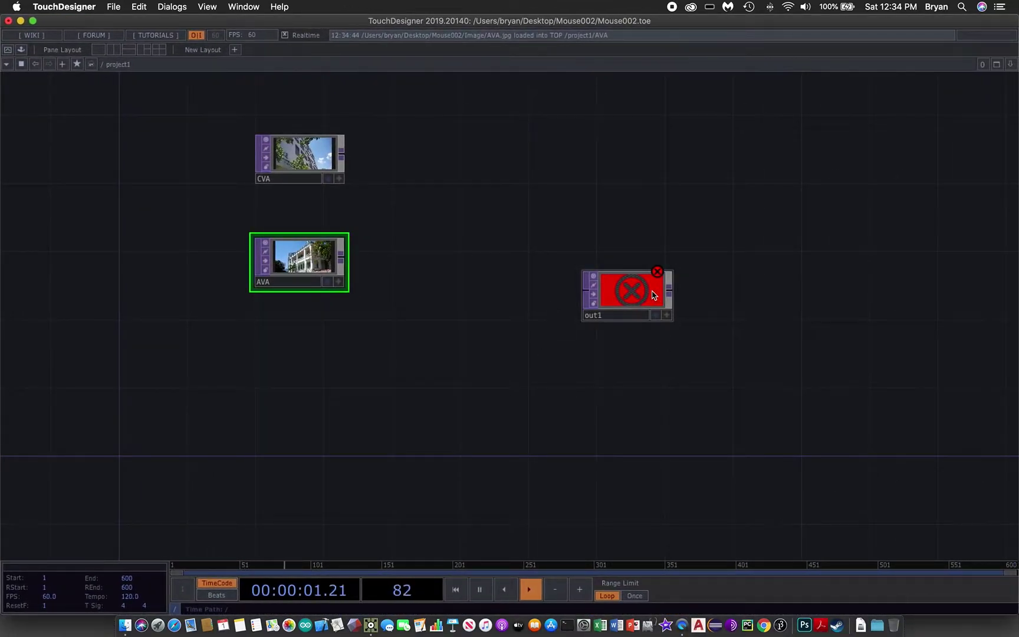
- Move out1 to the right and stack CVA above AVA at the left edge
left_click_drag(655, 292, 770, 258)
scroll(373, 300, "down", 1)
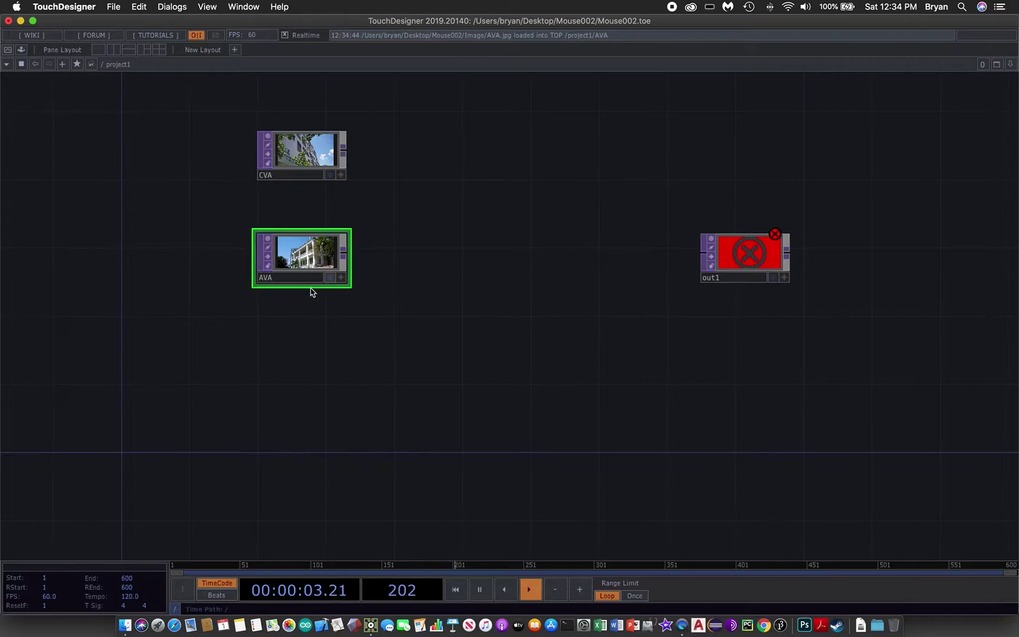
left_click_drag(302, 257, 171, 341)
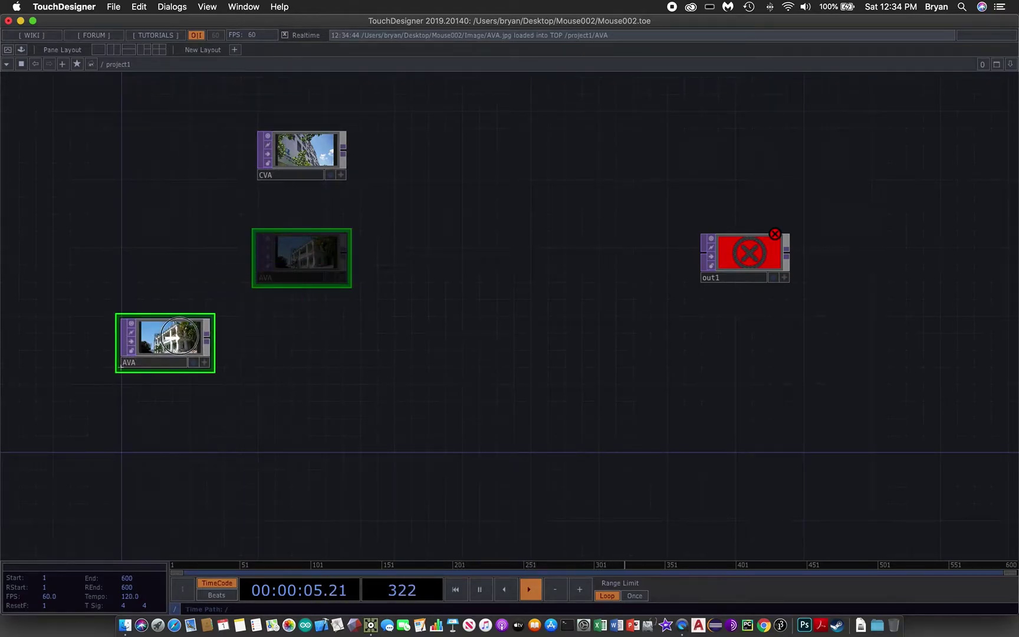
left_click_drag(307, 151, 171, 236)
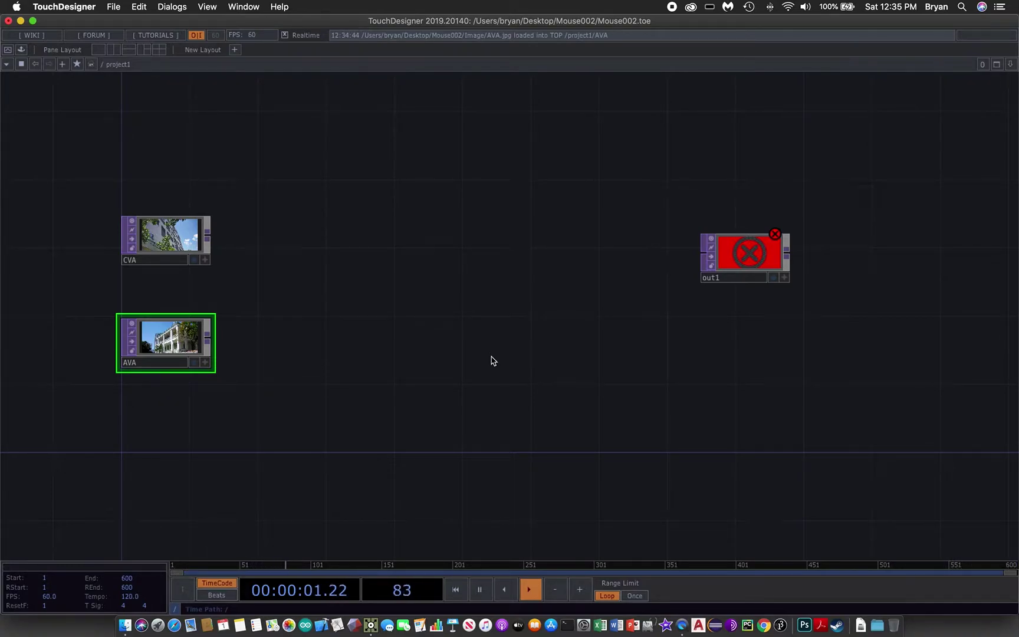
- Add a Corner Pin TOP named corner1 above the images and wire CVA into it
key("Tab")
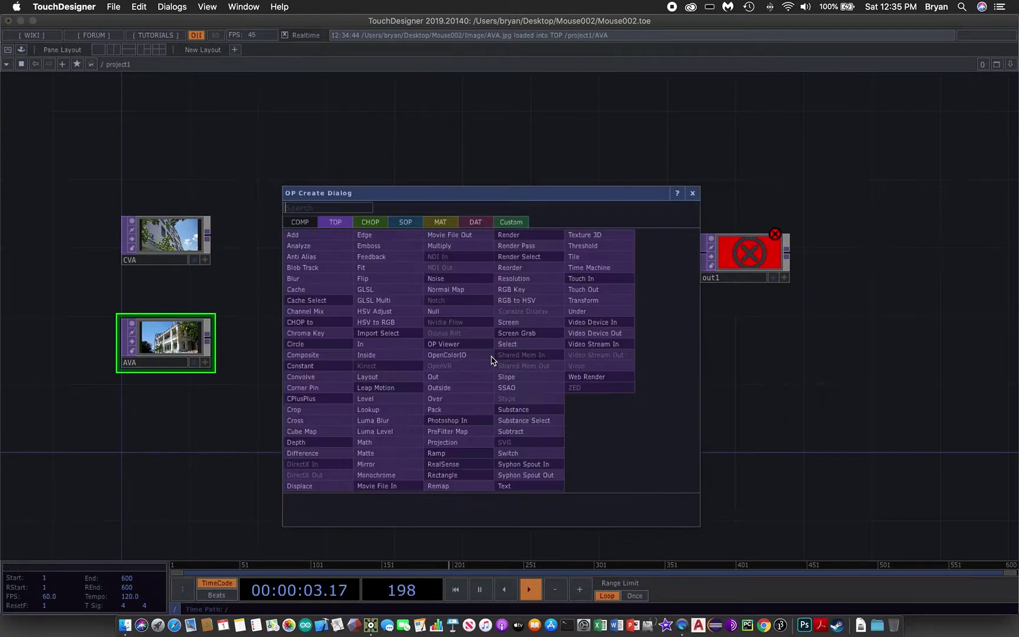
left_click_drag(425, 192, 485, 132)
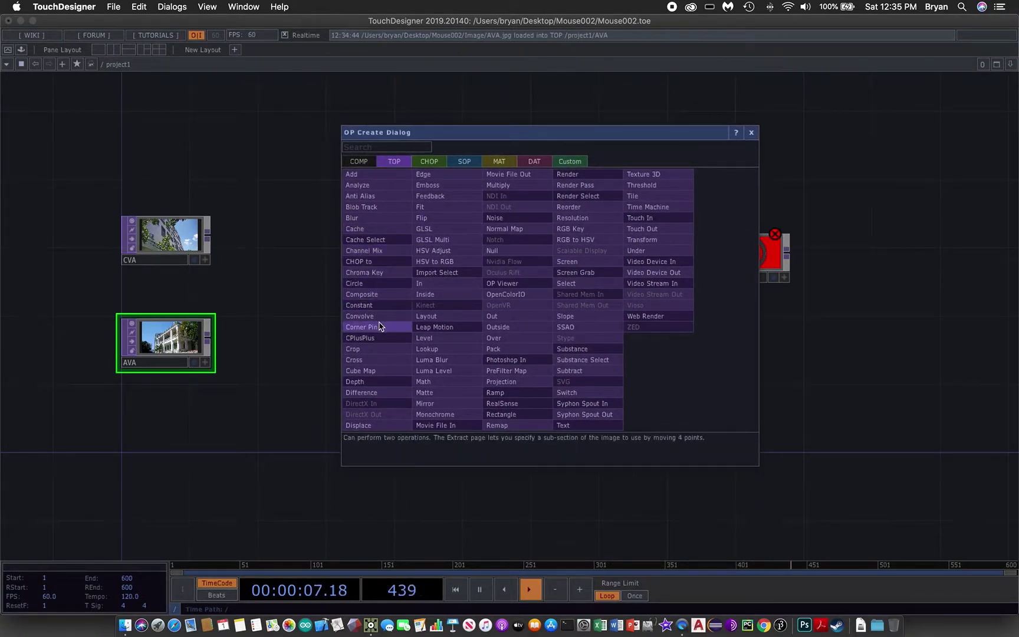
left_click(381, 328)
left_click(377, 212)
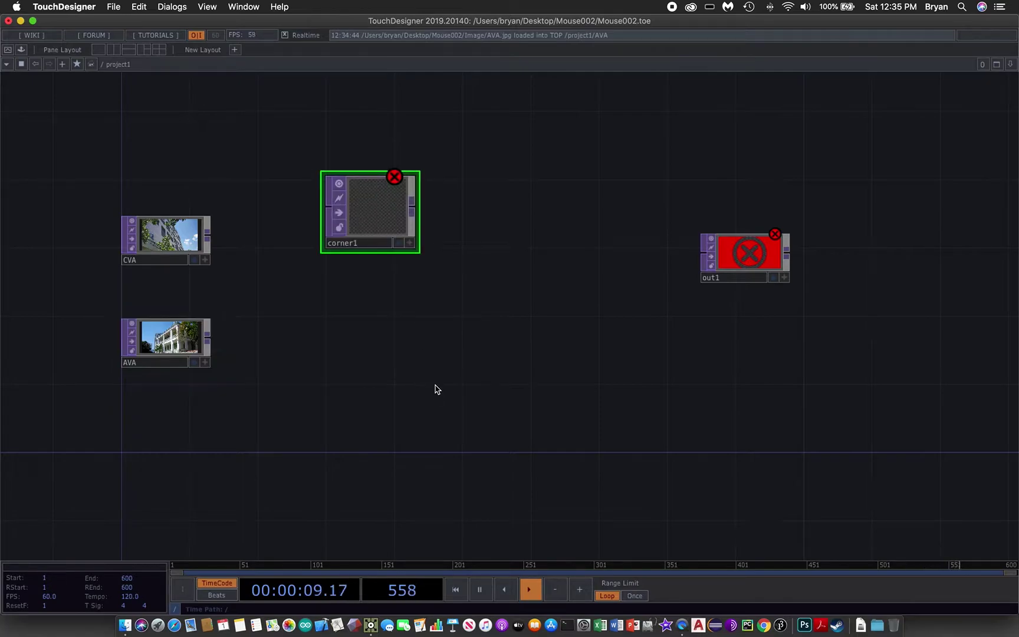
key("p")
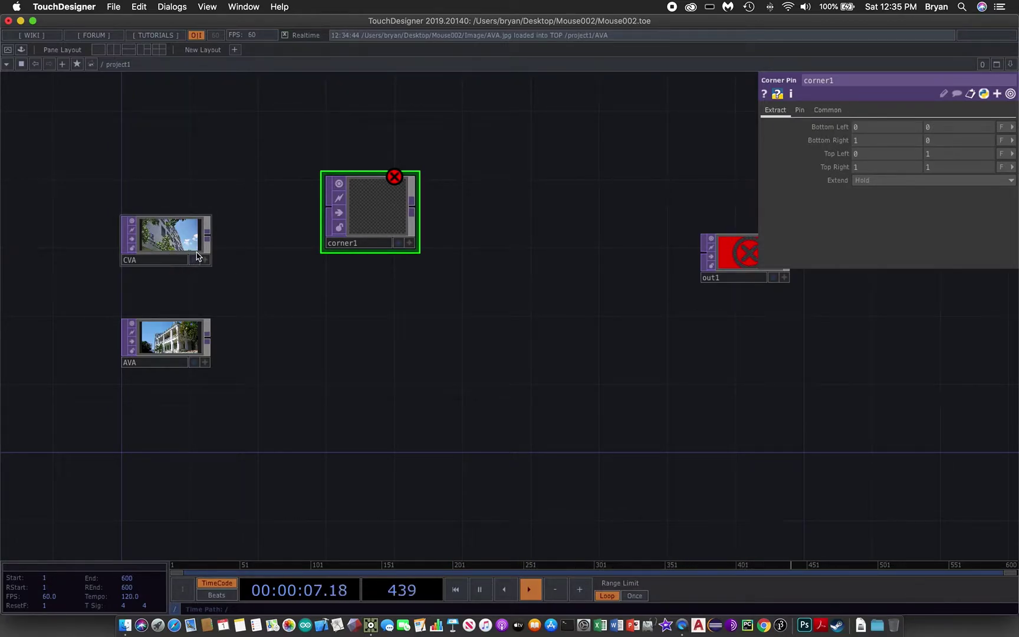
left_click_drag(208, 234, 328, 207)
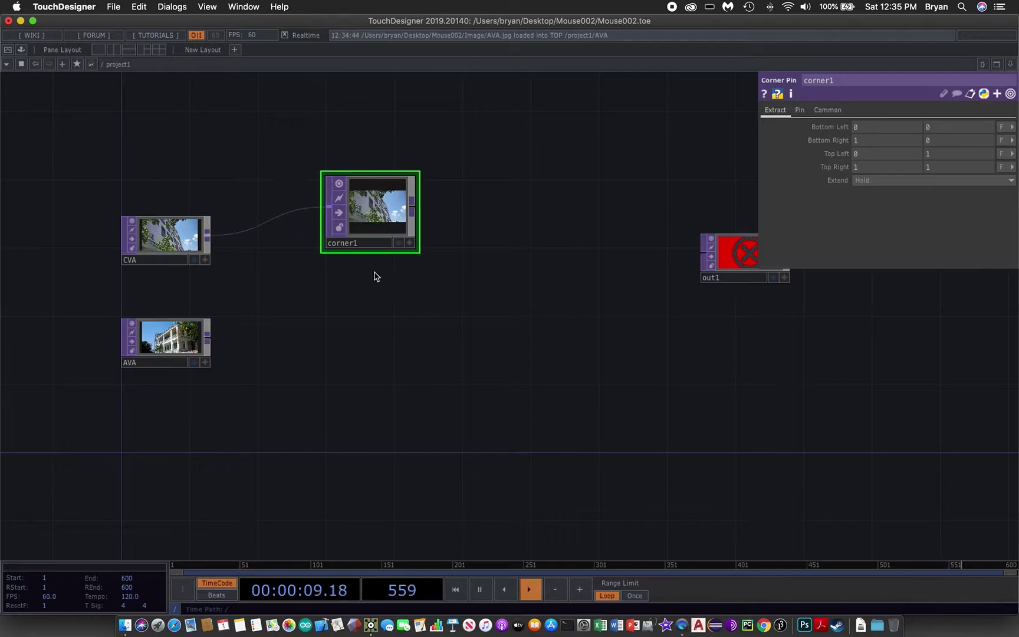
left_click(800, 111)
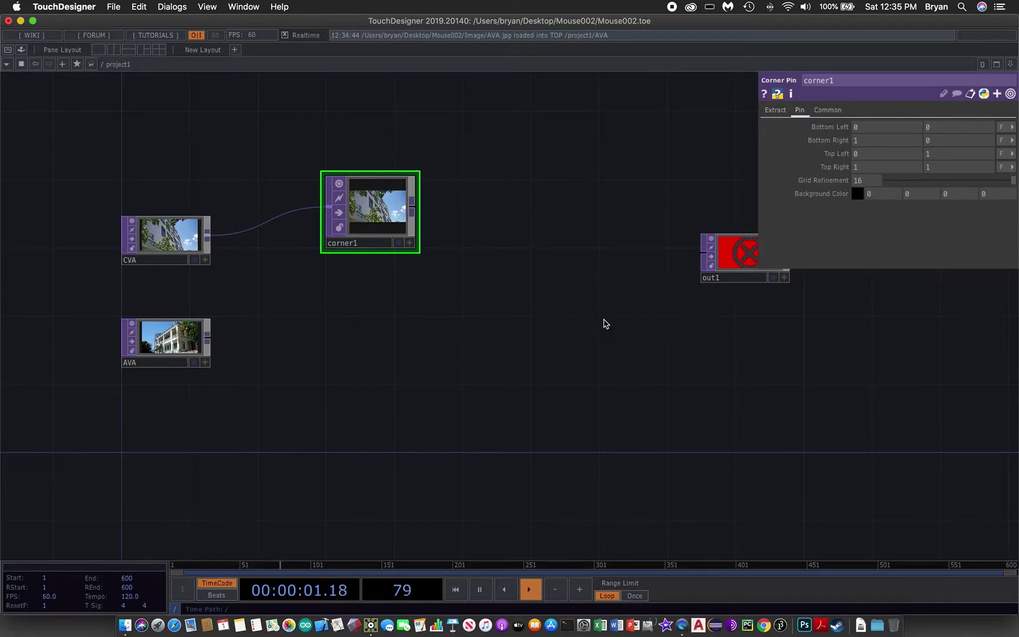
left_click(500, 353)
- Add a second Corner Pin TOP, corner2, below corner1 and wire AVA into it
double_click(500, 357)
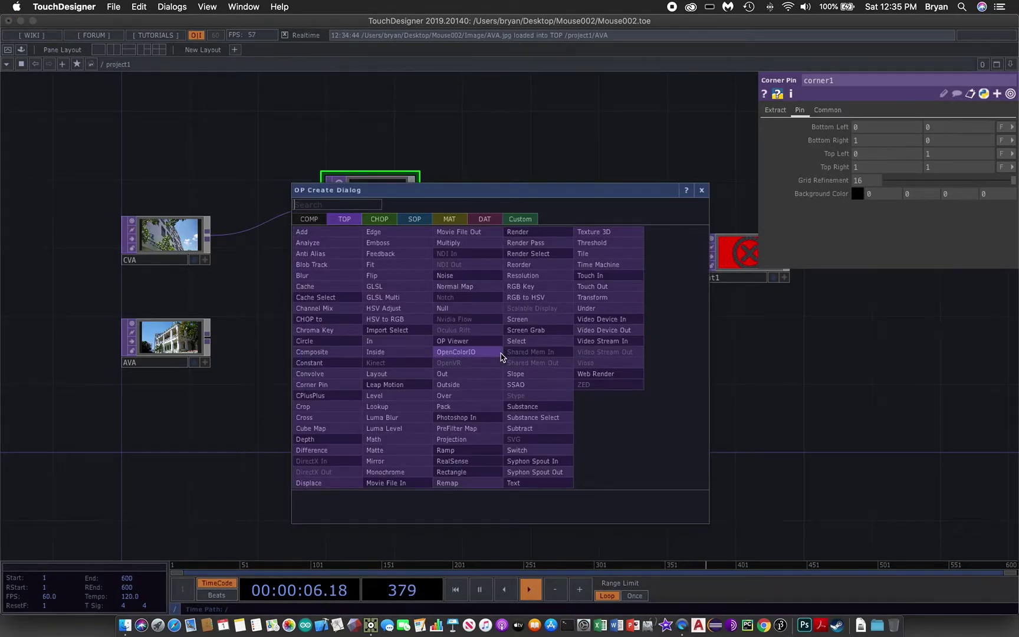
left_click(345, 386)
left_click(369, 371)
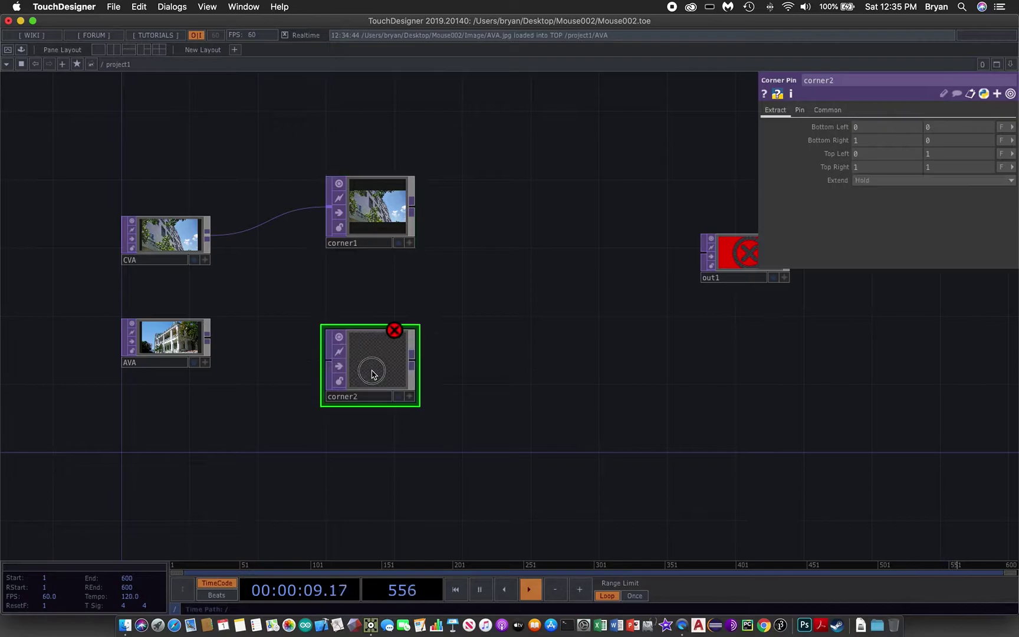
left_click_drag(209, 345, 327, 359)
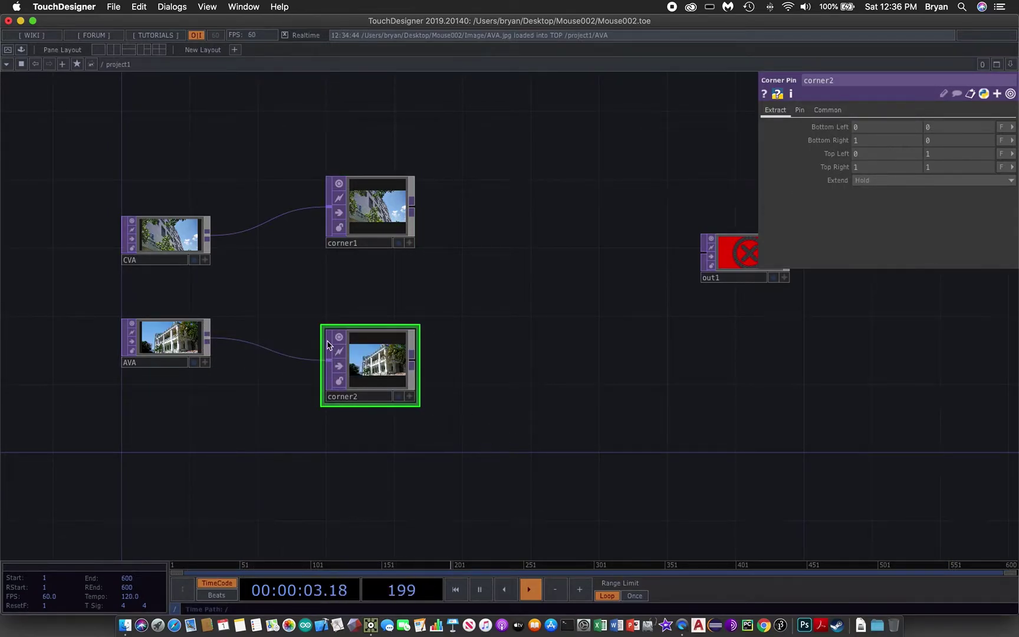
left_click_drag(534, 371, 494, 355)
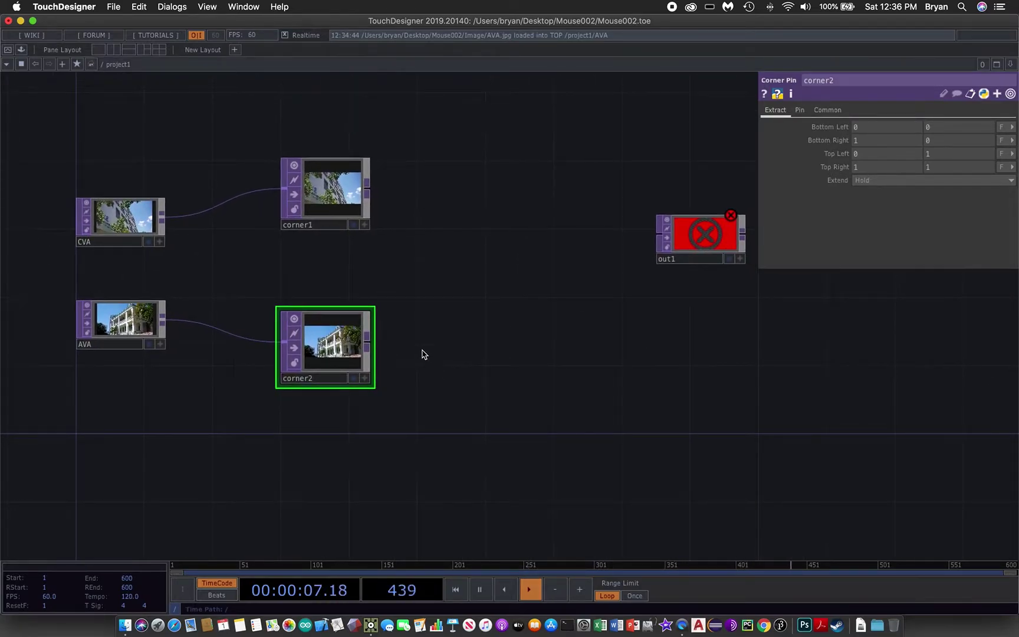
left_click(337, 195)
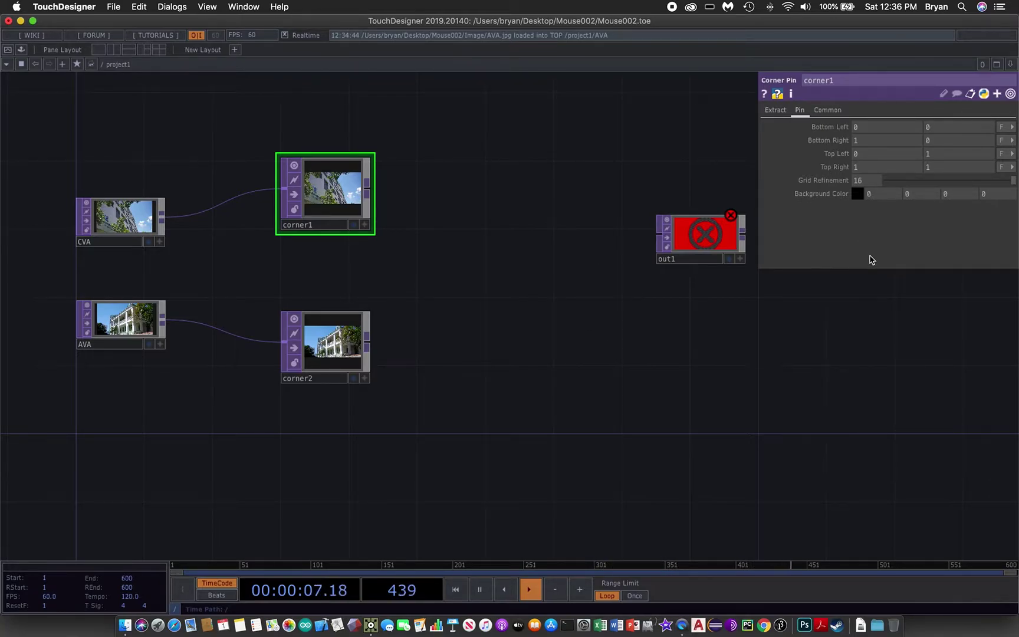
- On corner1's Extract page, set the Bottom Right and Top Right x values to 0.5
left_click(775, 111)
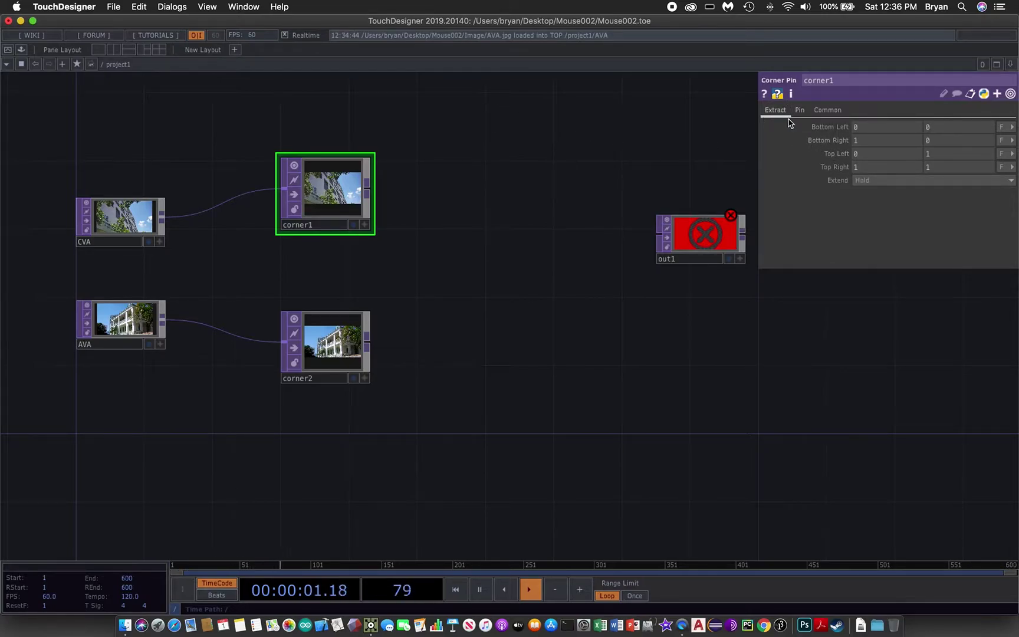
left_click(799, 110)
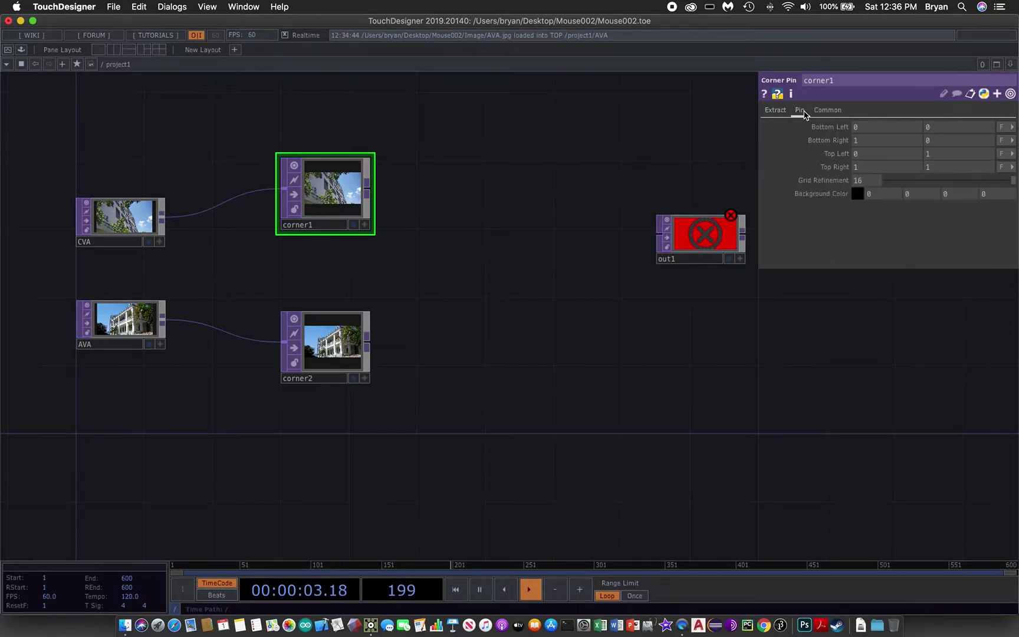
left_click(776, 112)
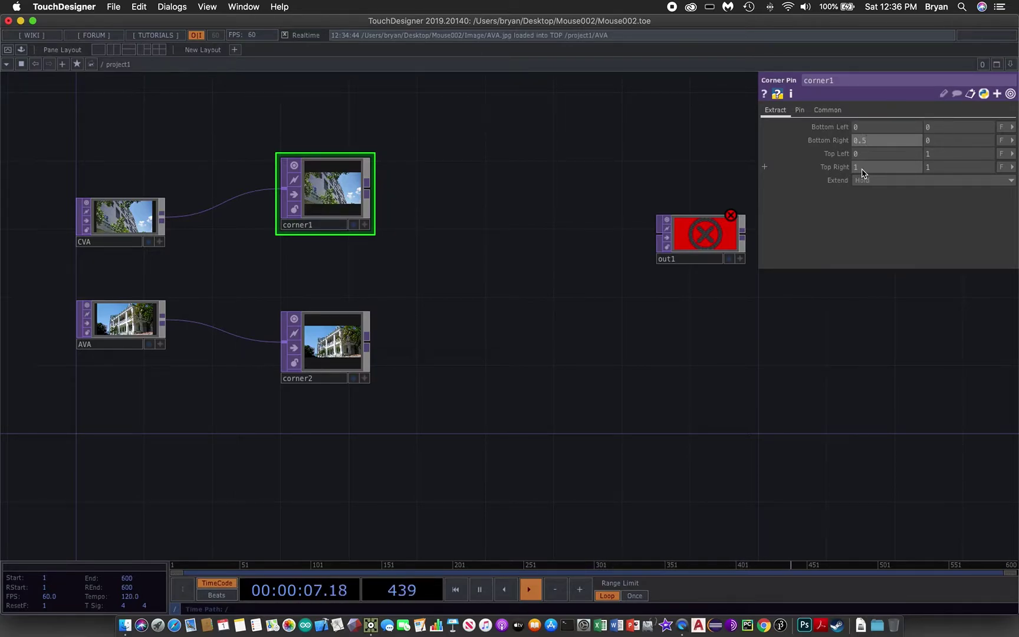
left_click_drag(861, 172, 851, 180)
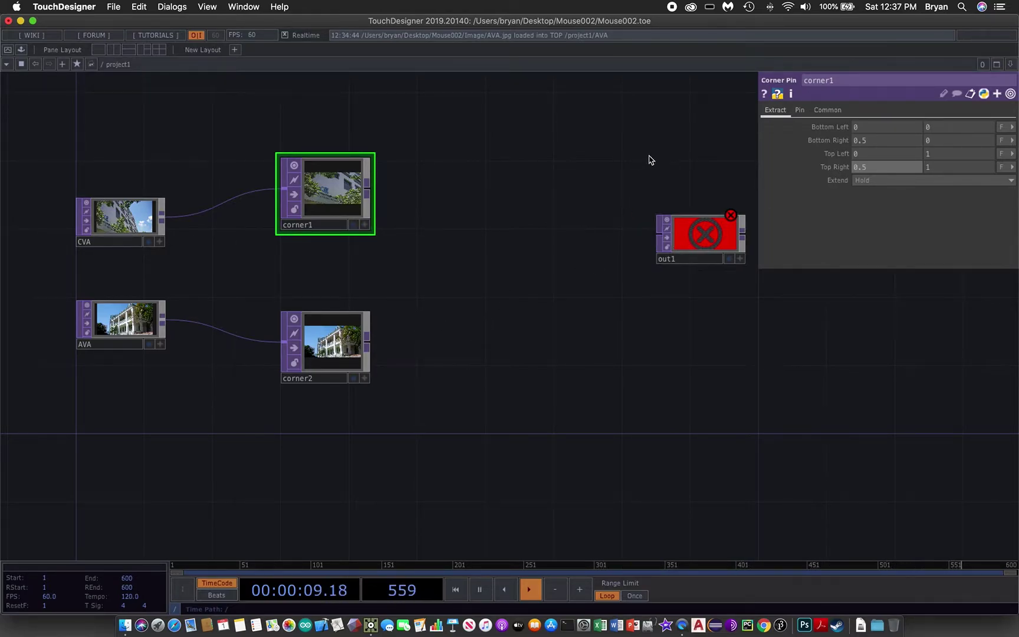
- Set corner1's Pin Bottom Right and Top Right x values to 0.5
left_click(799, 111)
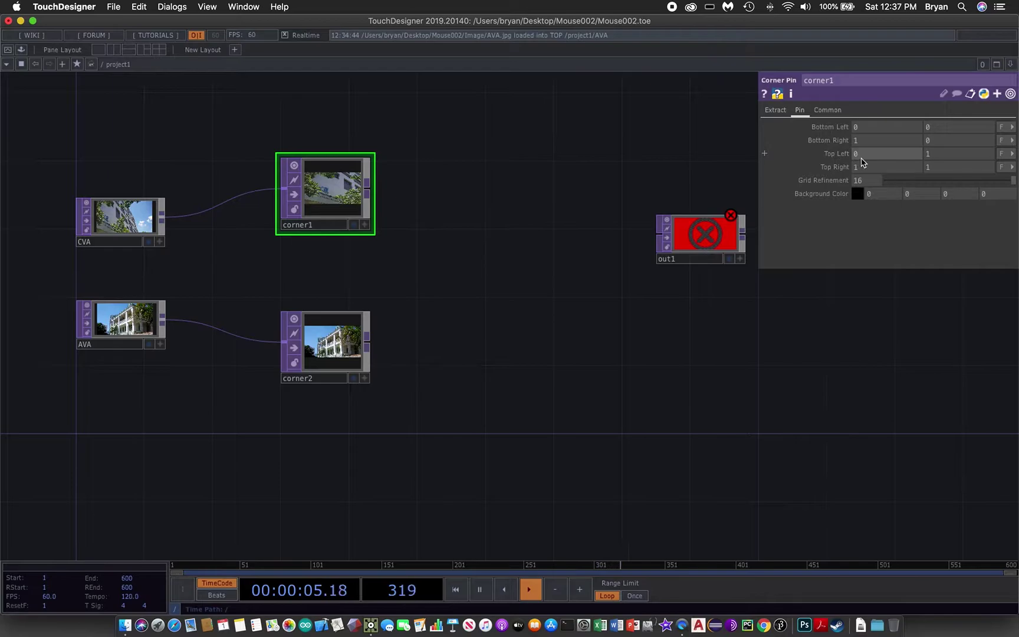
left_click(867, 141)
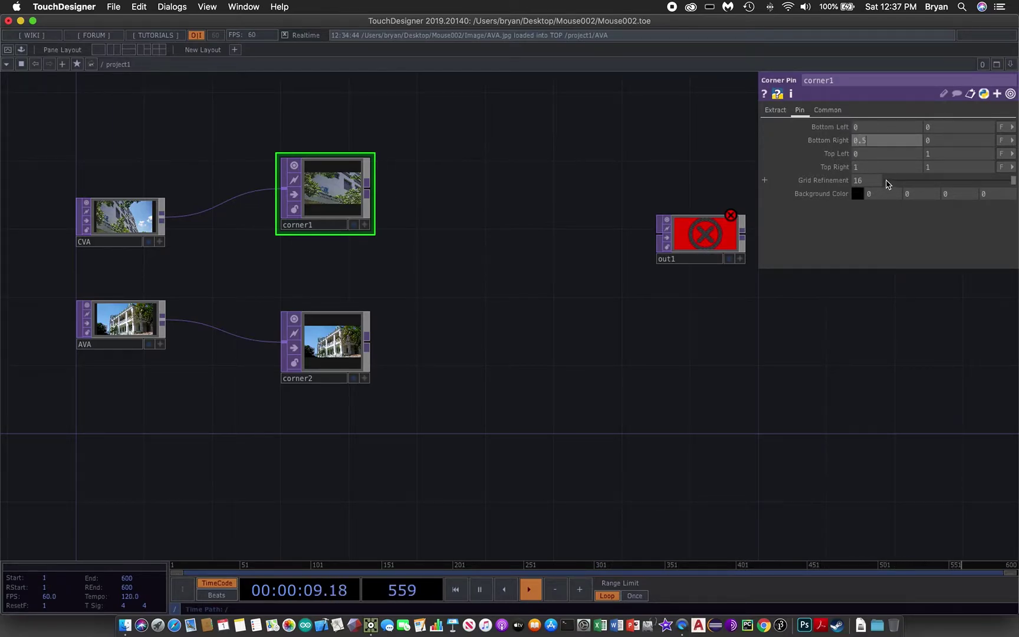
left_click(857, 167)
type("0")
key("Return")
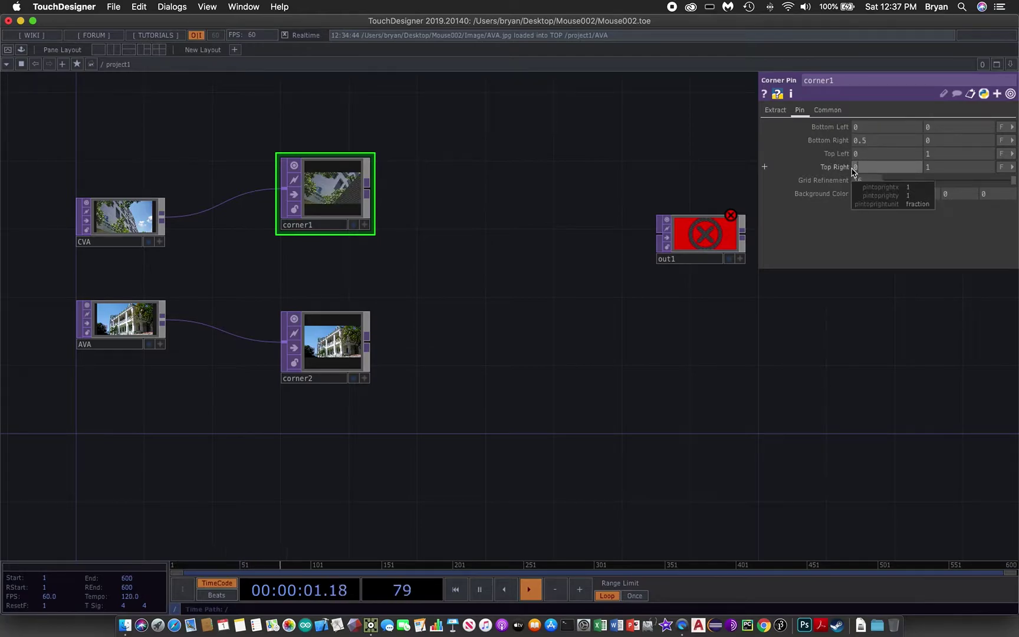
left_click(855, 167)
type("0.5")
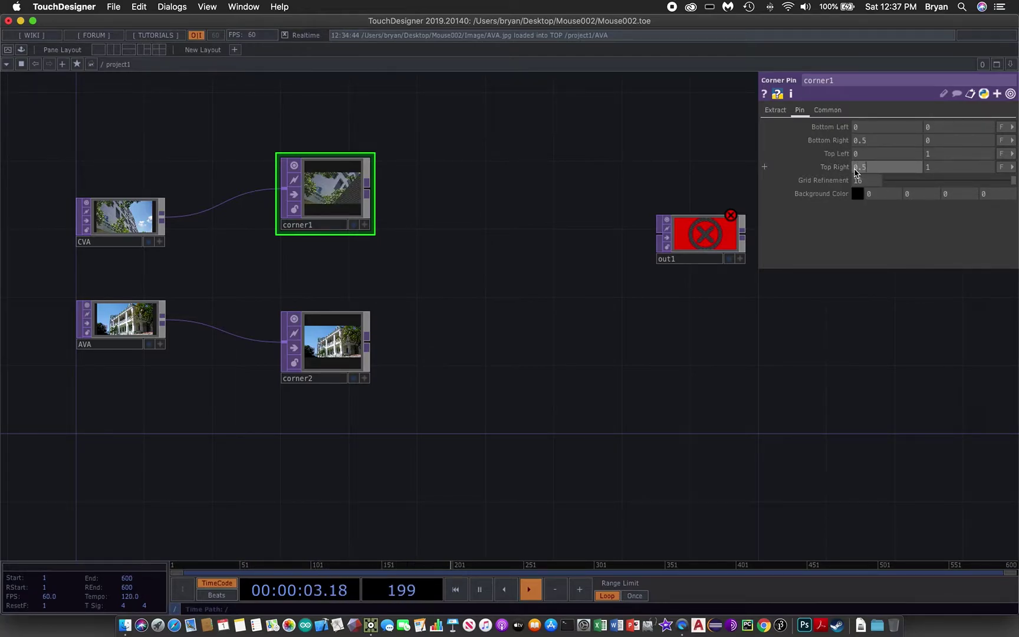
key("Return")
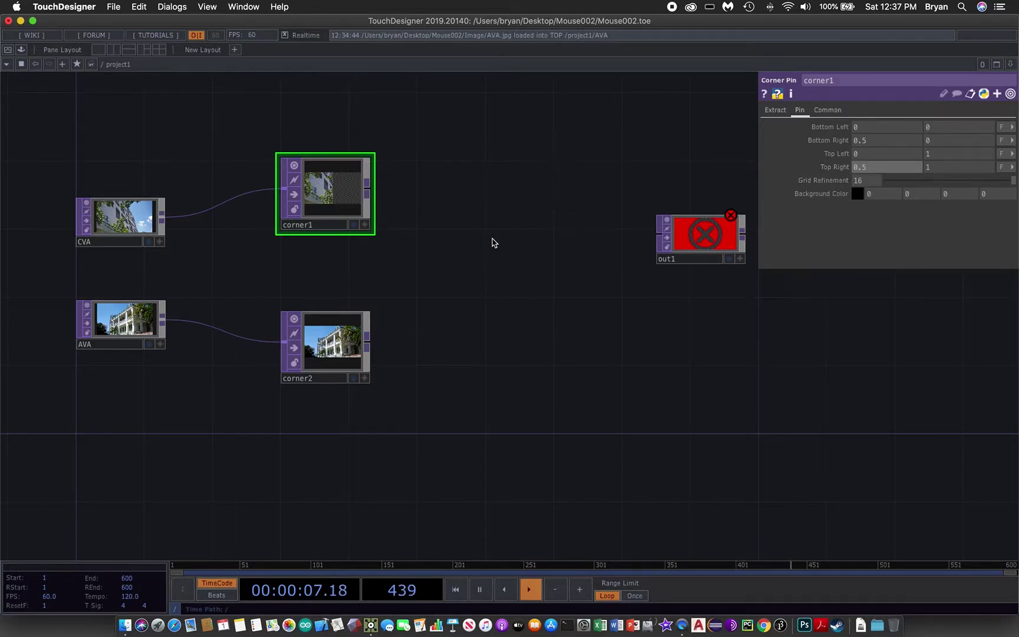
- Check corner1's preview, reframe the network to show all nodes, and select corner2
scroll(493, 240, "up", 5)
left_click_drag(491, 239, 723, 362)
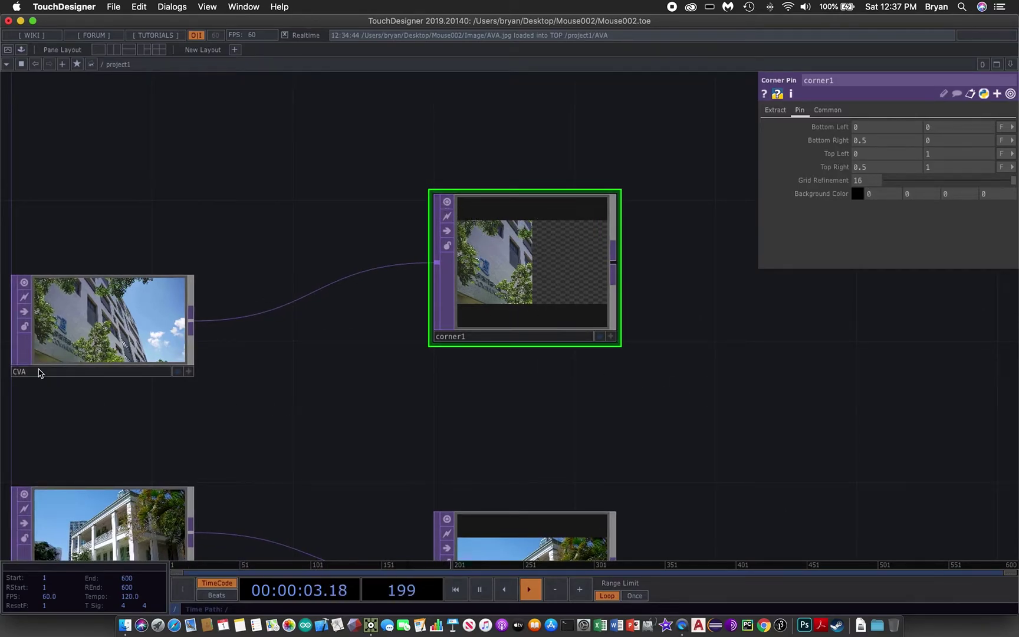
scroll(687, 386, "down", 5)
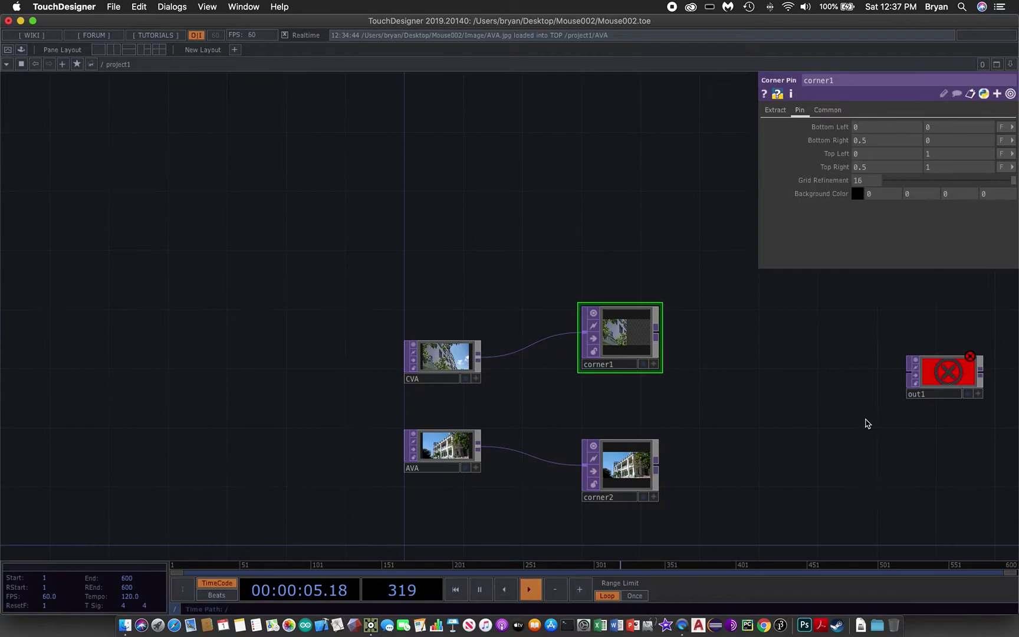
left_click_drag(760, 422, 581, 256)
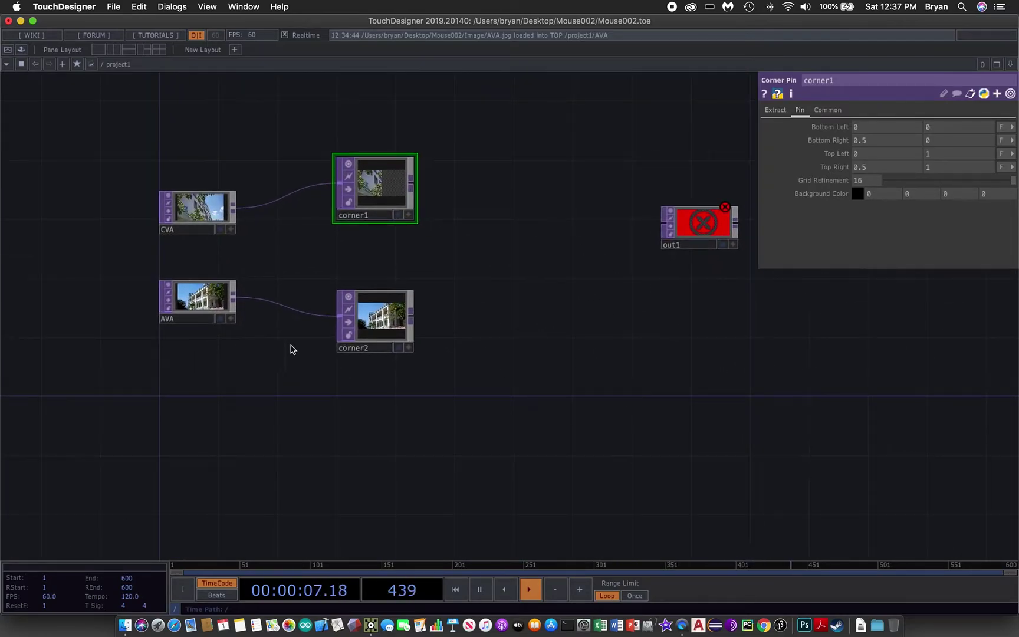
left_click(383, 317)
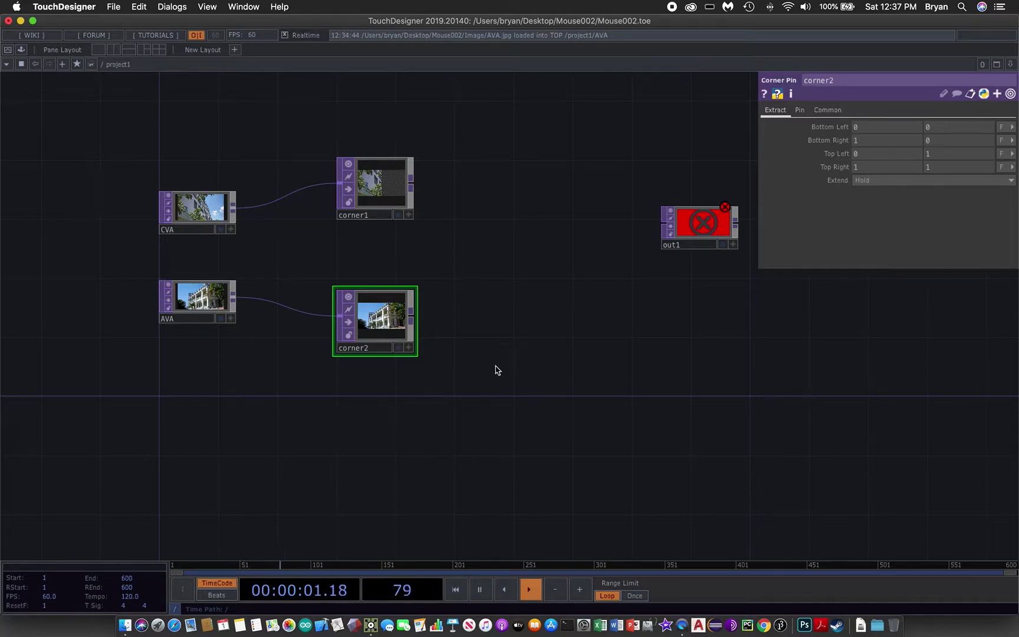
- Set corner2's Extract Bottom Left and Top Left x values to 0.5
scroll(461, 359, "up", 3)
left_click_drag(514, 276, 562, 345)
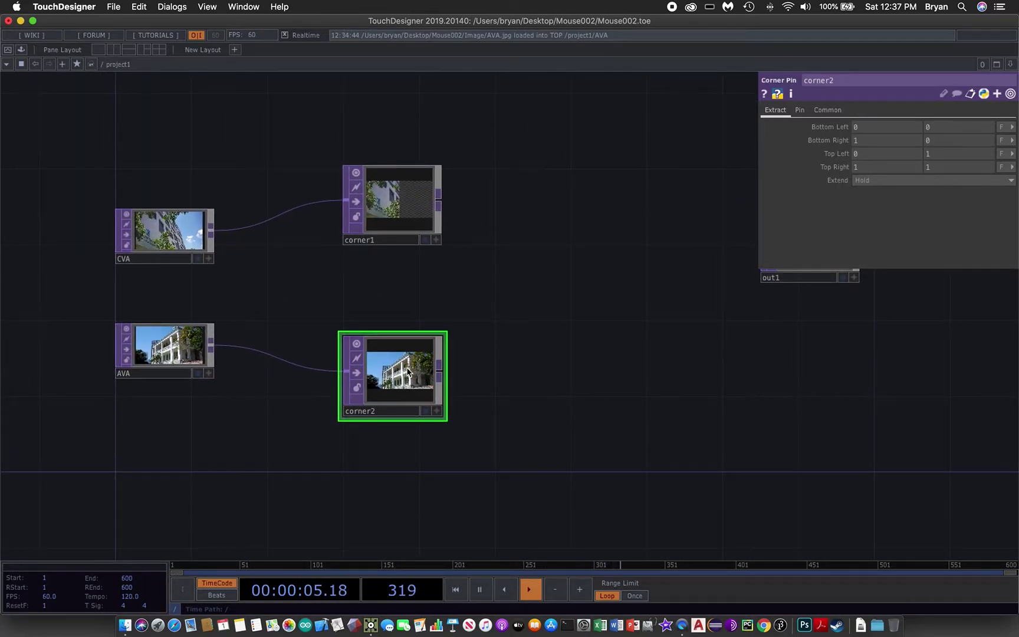
left_click_drag(541, 376, 555, 359)
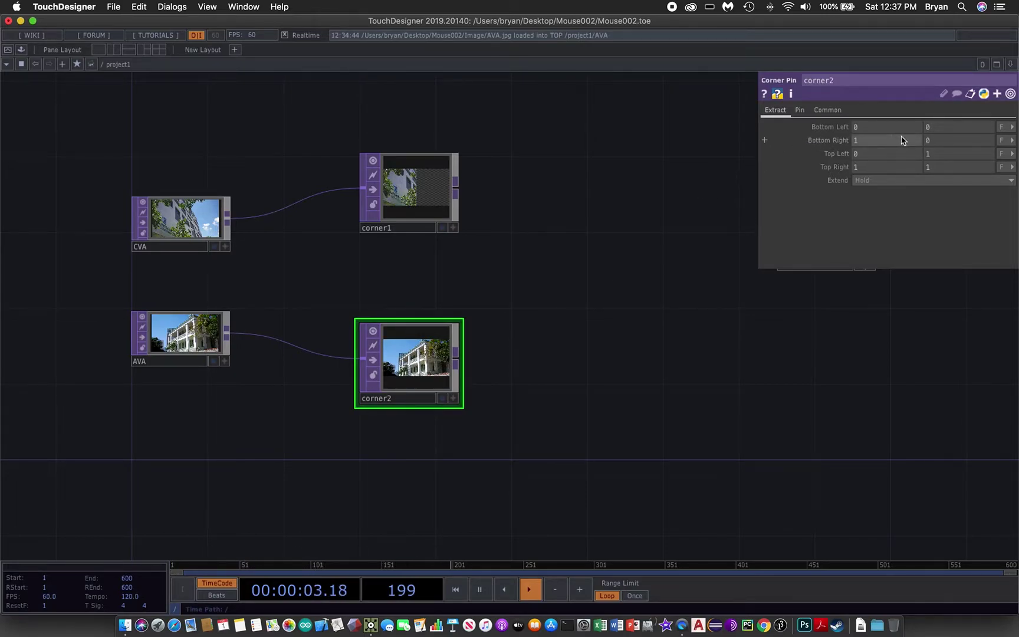
left_click(866, 129)
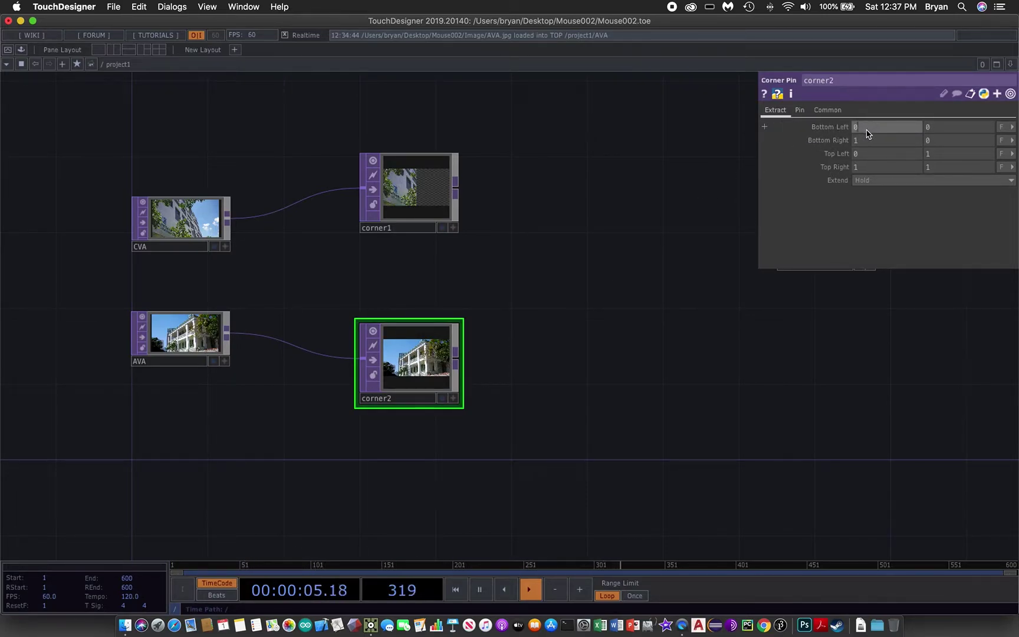
type("0.5")
left_click(864, 157)
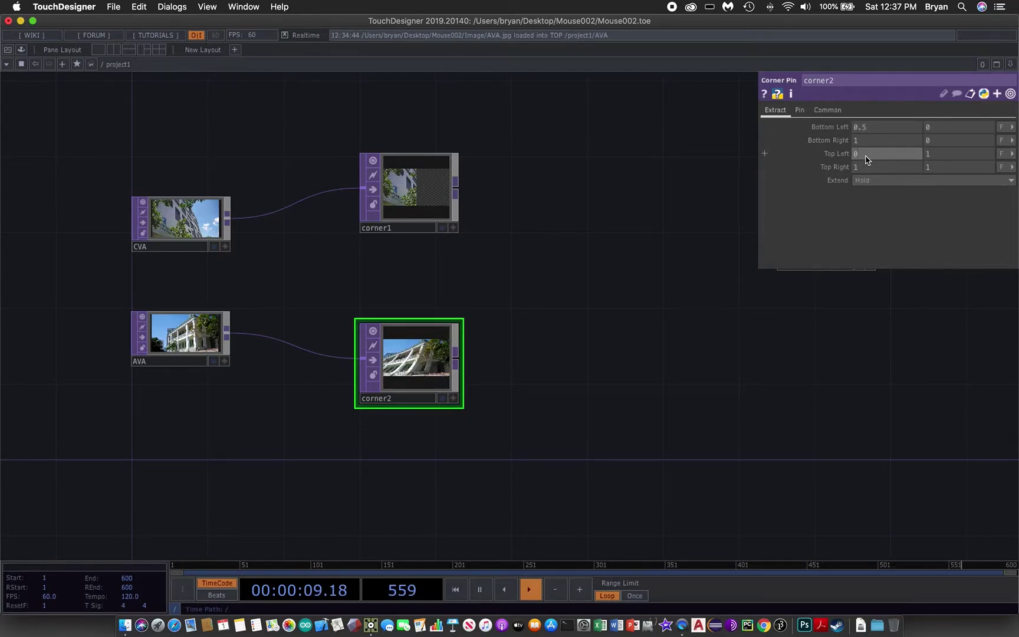
type("0.5")
key("Return")
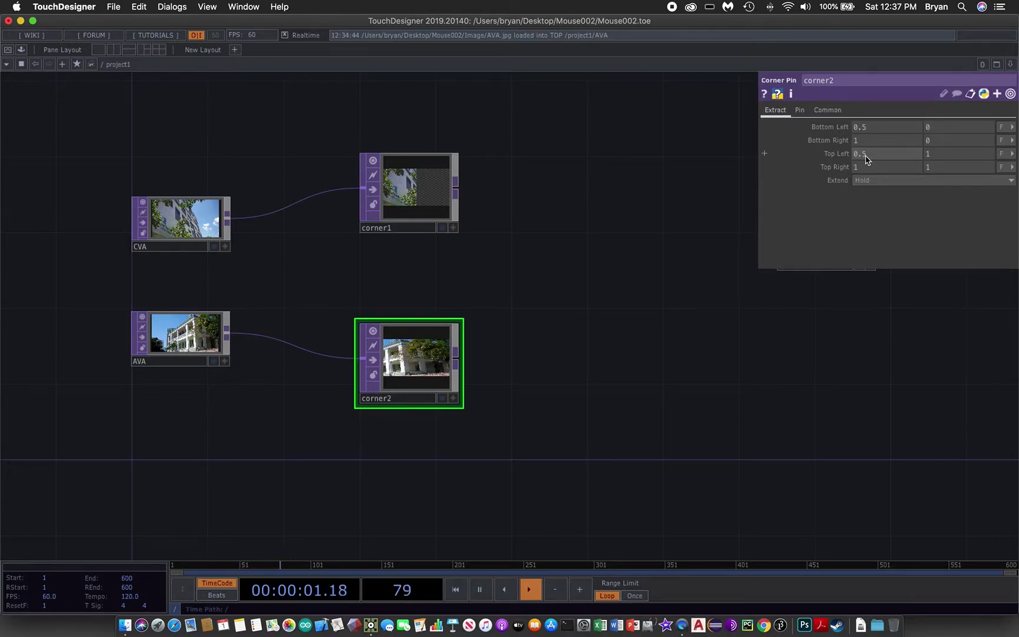
- Set corner2's Pin Bottom Left and Top Left x values to 0.5
left_click(799, 111)
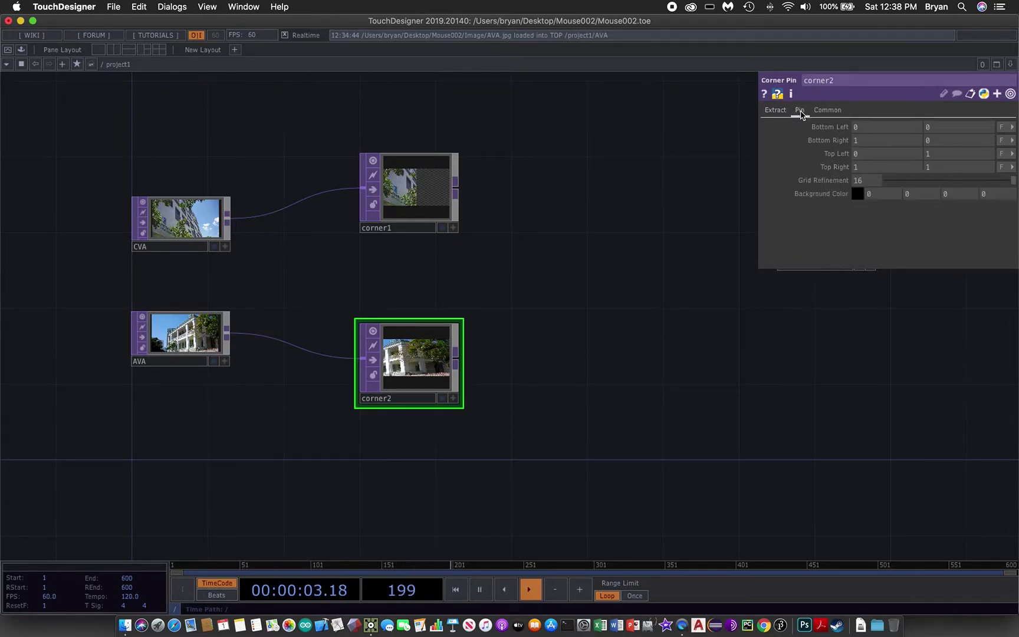
left_click(871, 128)
type("0.5")
key("Return")
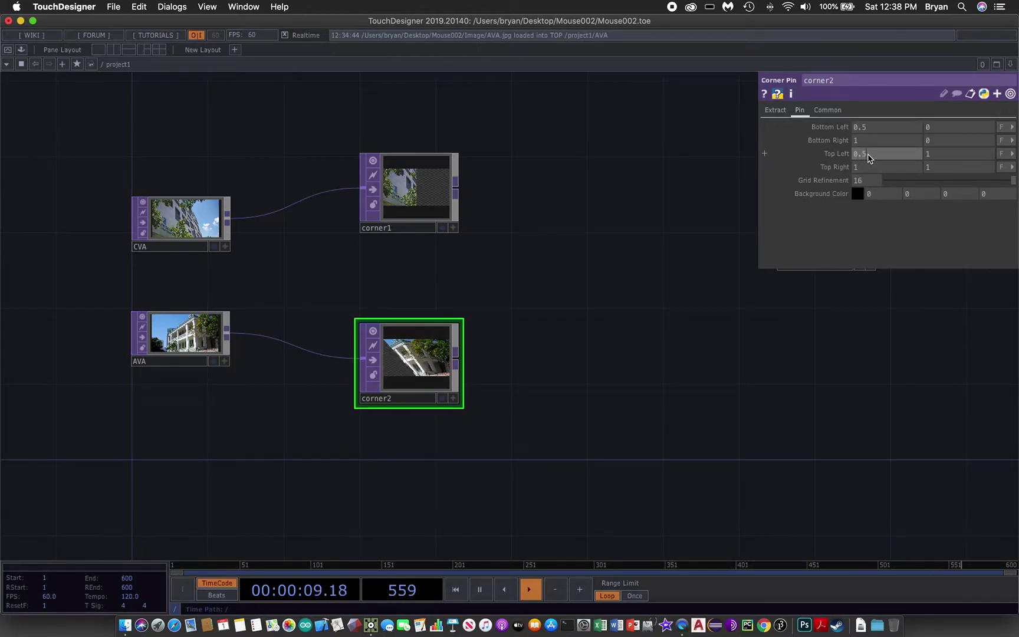
left_click(868, 158)
type("0.5")
key("Return")
- Bring out1 into view and open the TOP operator creation list beside the corner pins
scroll(626, 379, "up", 2)
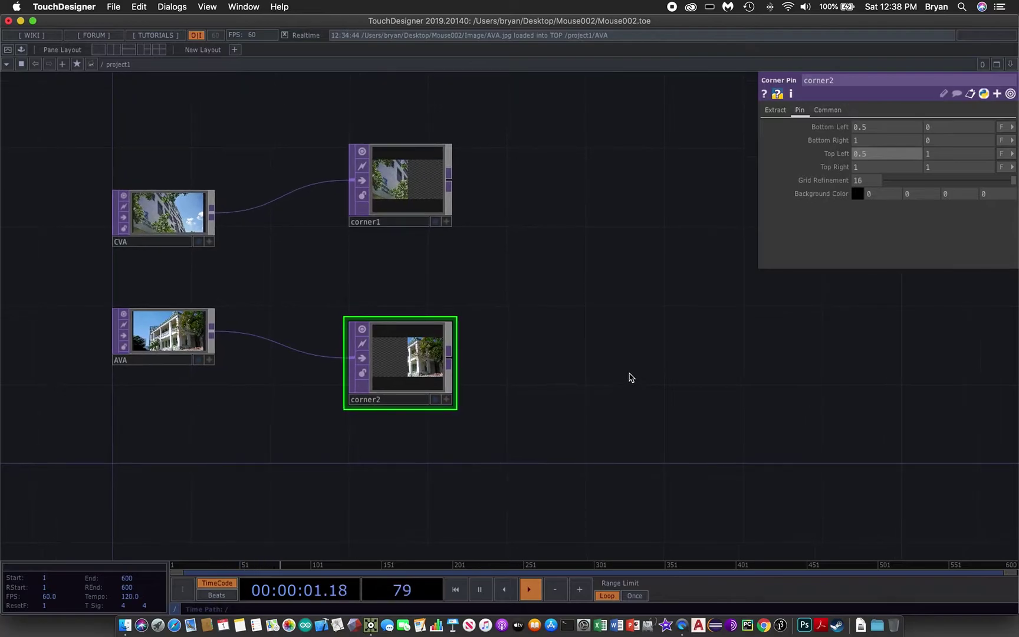
scroll(628, 387, "up", 2)
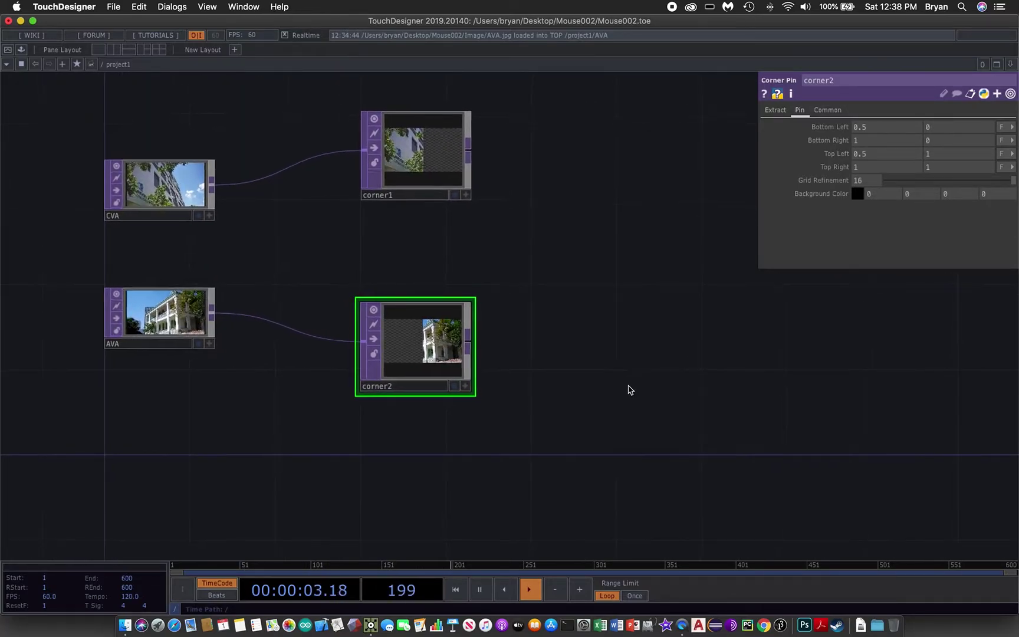
scroll(628, 387, "up", 2)
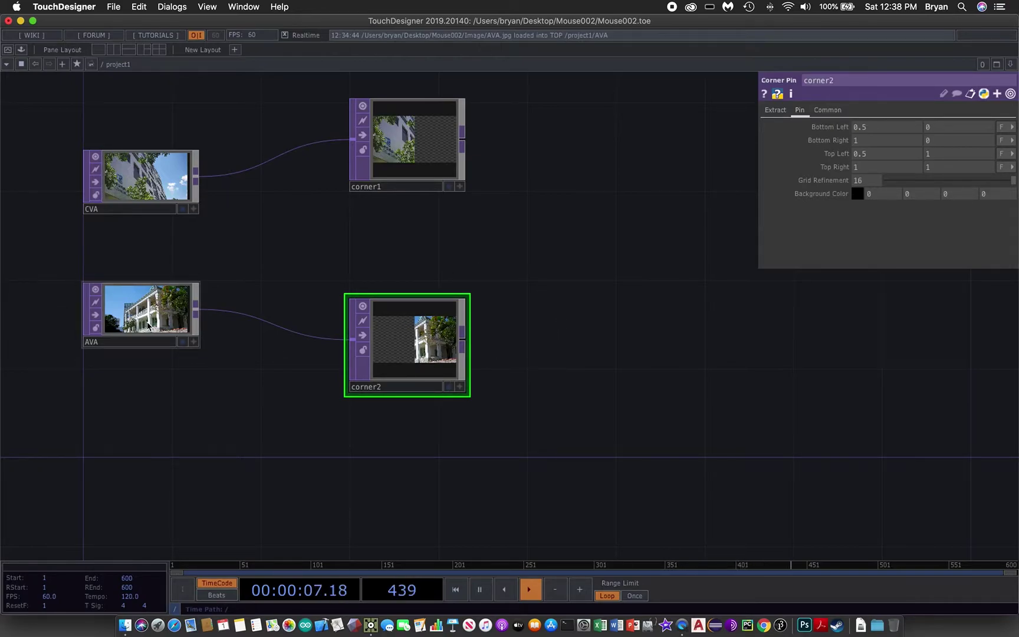
left_click(682, 303)
left_click_drag(683, 303, 559, 371)
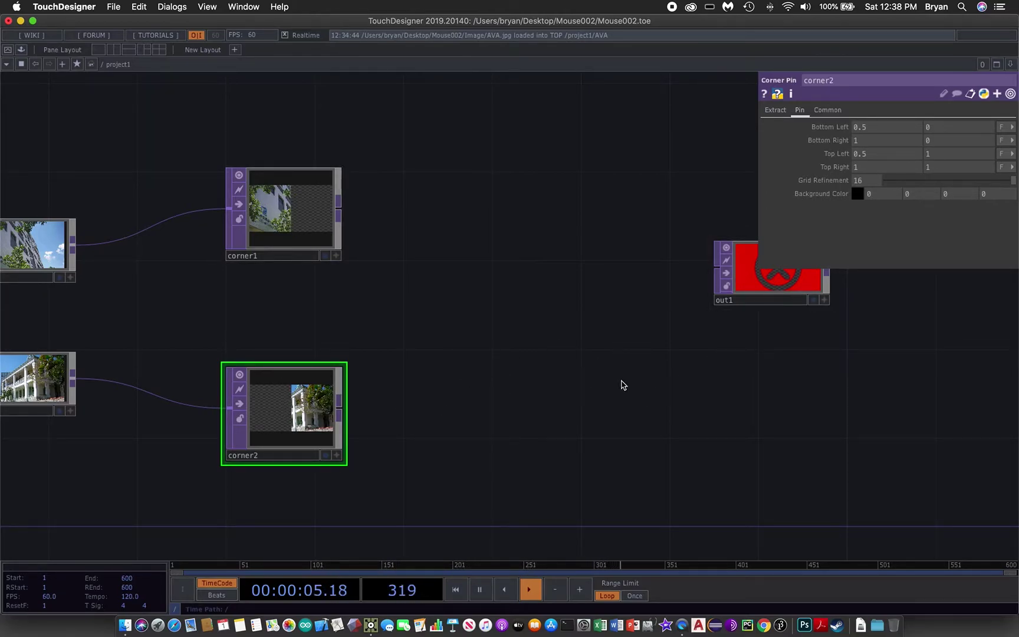
key("Tab")
left_click_drag(609, 217, 718, 130)
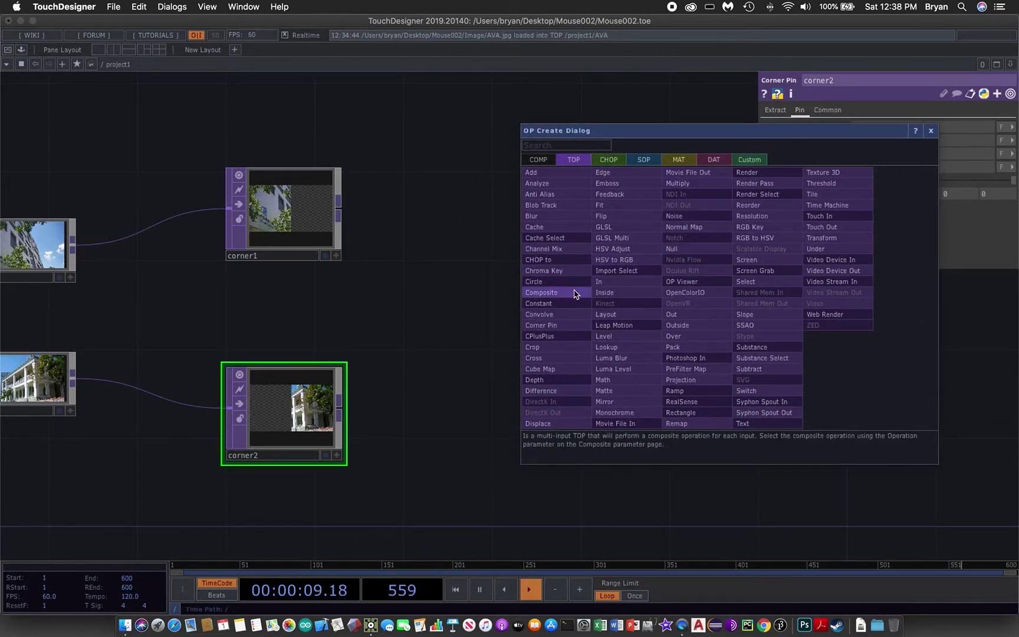
- Create a Composite TOP, comp1, before out1 and wire corner1 and corner2 into it
left_click(576, 293)
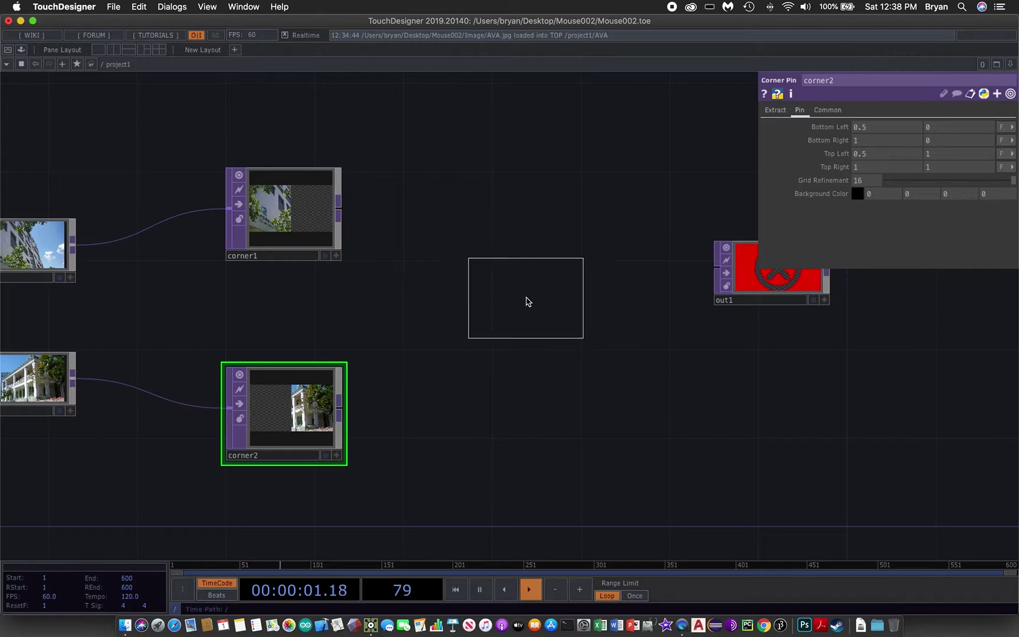
left_click(525, 298)
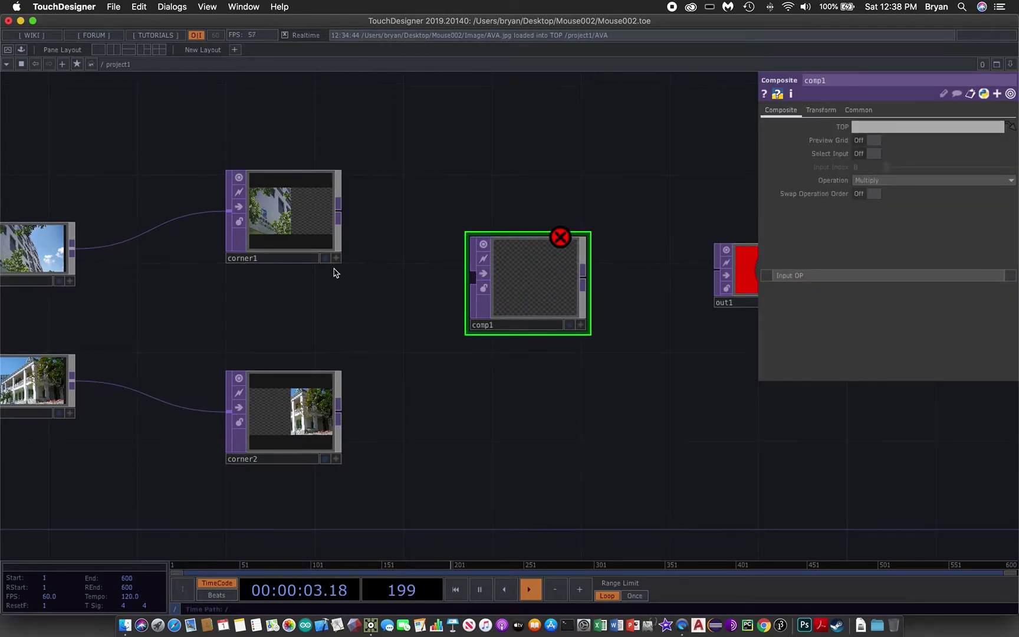
left_click_drag(338, 217, 473, 277)
left_click_drag(338, 415, 473, 282)
- Connect comp1's output into out1 and recentre the network view
scroll(591, 328, "down", 1)
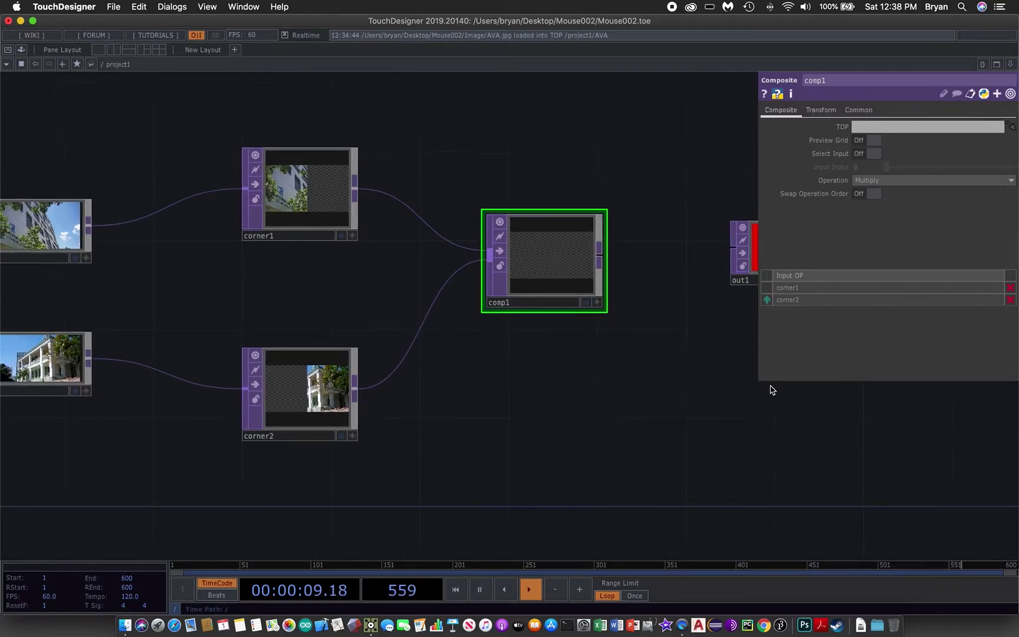
scroll(604, 423, "right", 5)
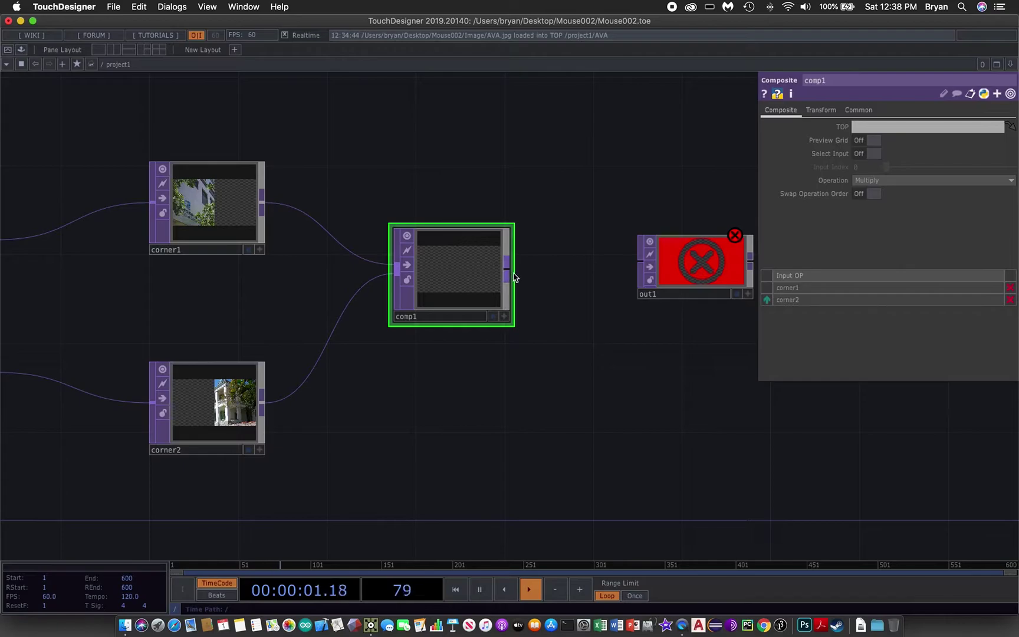
scroll(542, 273, "left", 3)
left_click_drag(528, 271, 658, 261)
left_click_drag(629, 441, 599, 482)
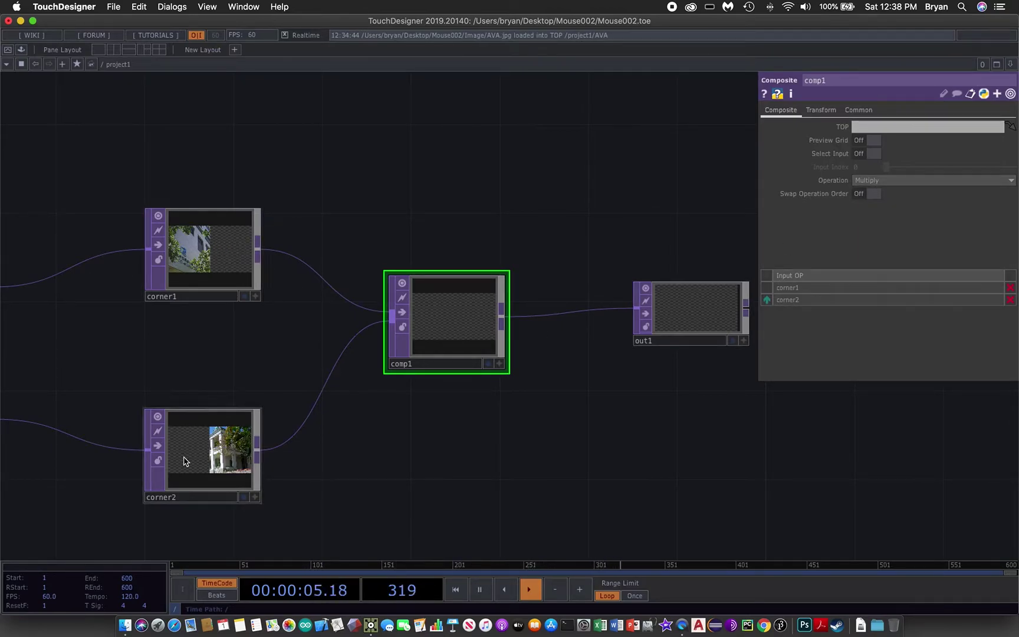
- Switch comp1's Composite Operation from Multiply to Add
left_click(884, 185)
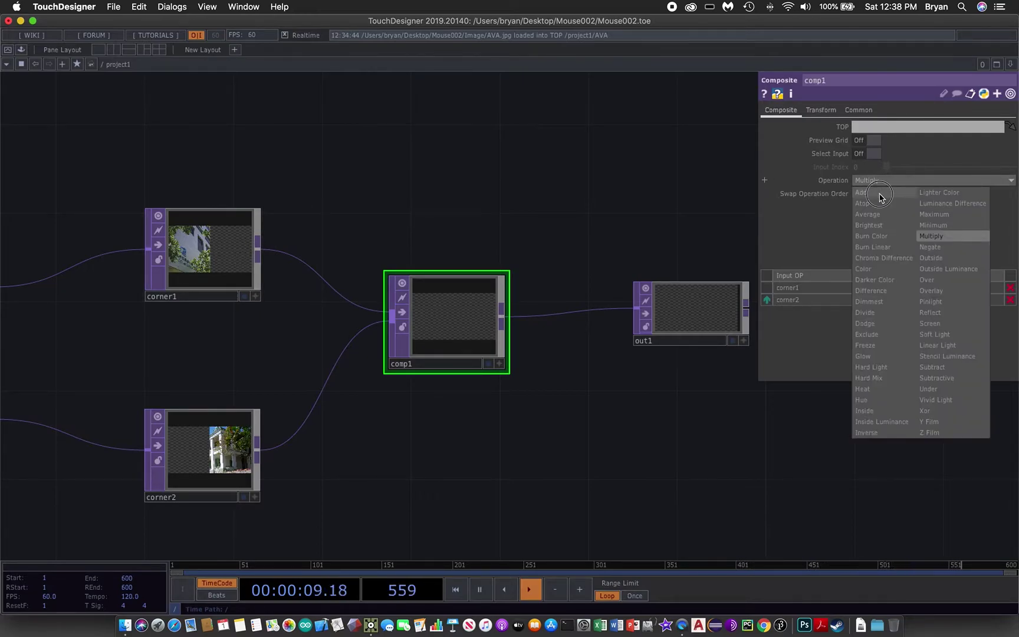
left_click(882, 190)
left_click(668, 420)
left_click_drag(668, 421, 566, 400)
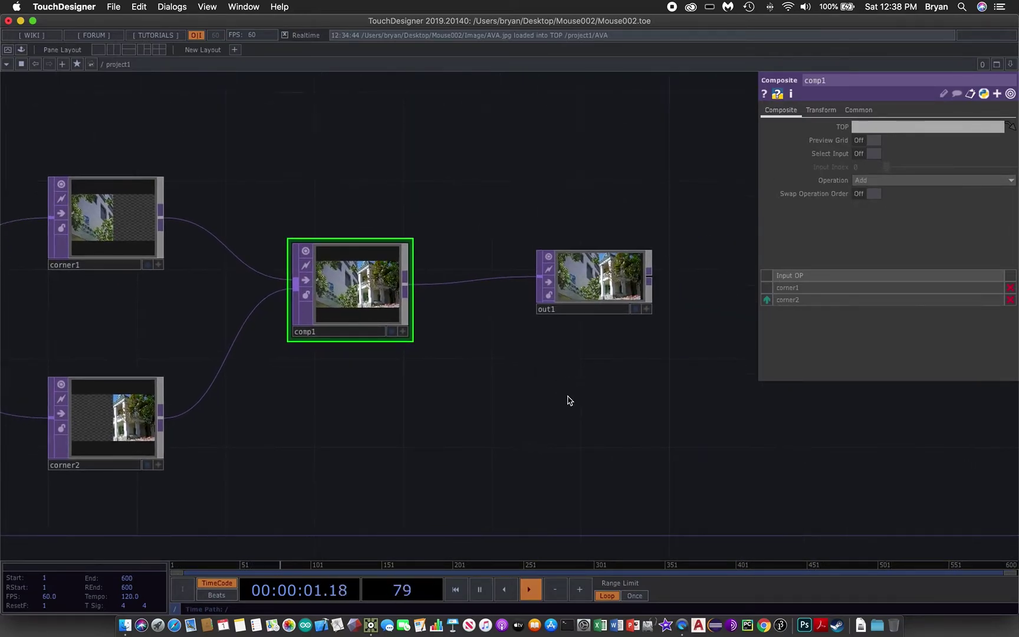
scroll(565, 401, "up", 3)
- Preview comp1's result behind the network, then pan back to the corner and CVA/AVA nodes
left_click(340, 312)
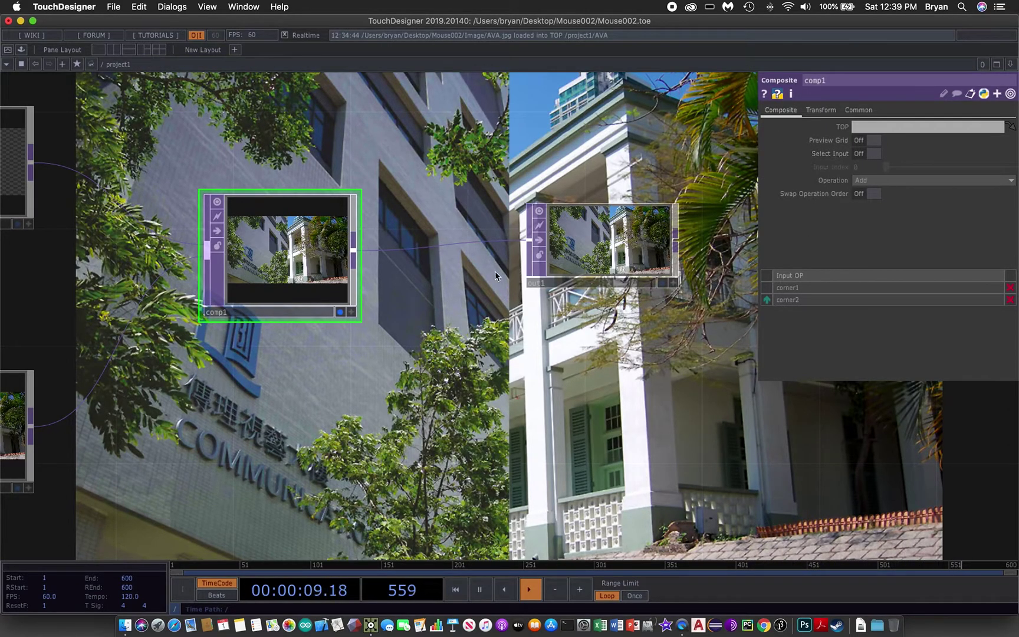
left_click(340, 312)
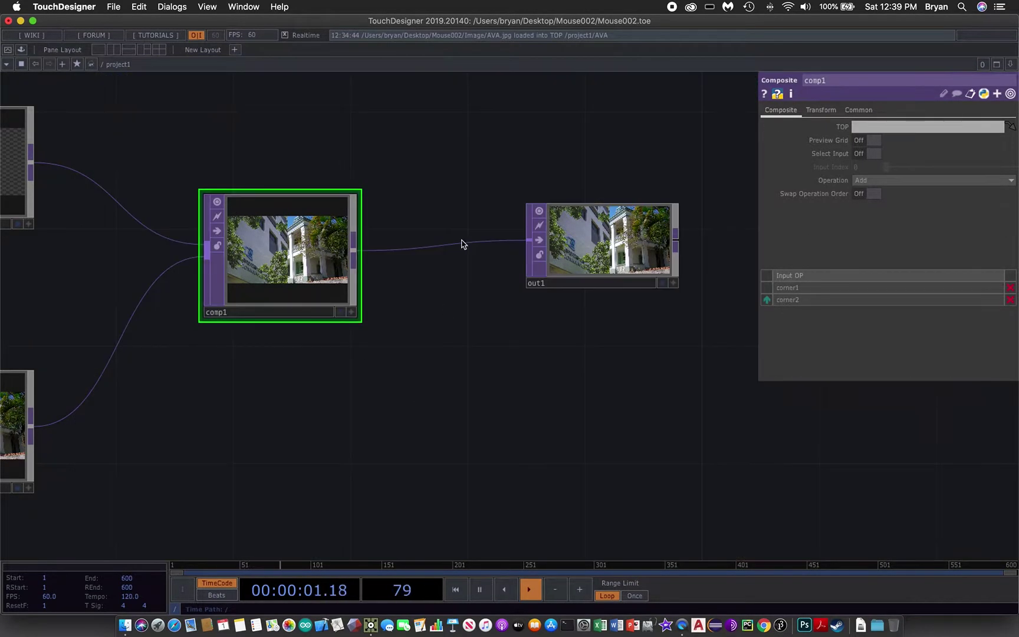
left_click_drag(383, 472, 759, 450)
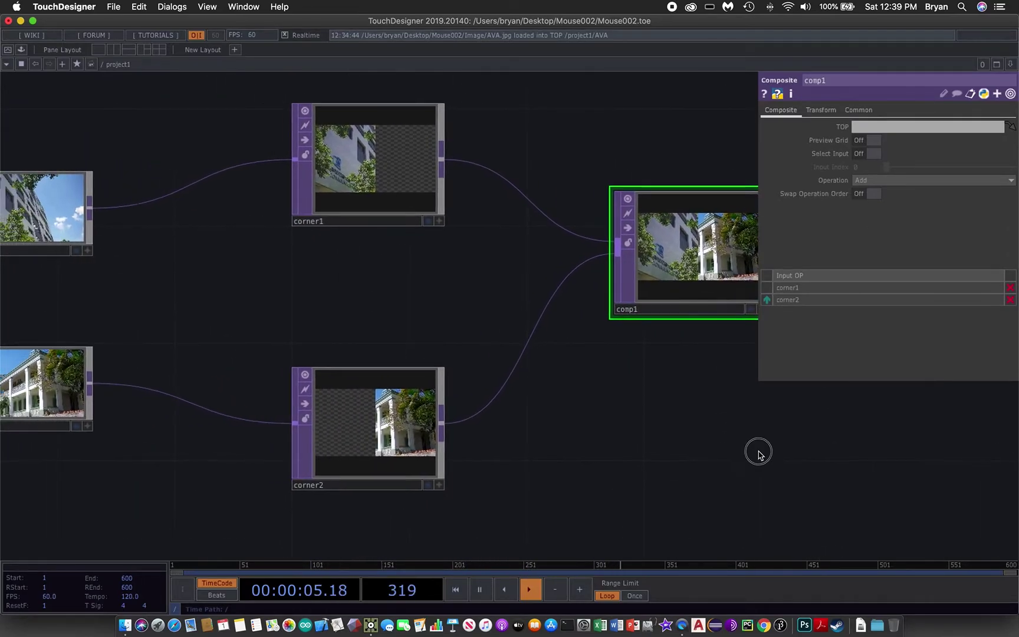
left_click_drag(568, 417, 689, 412)
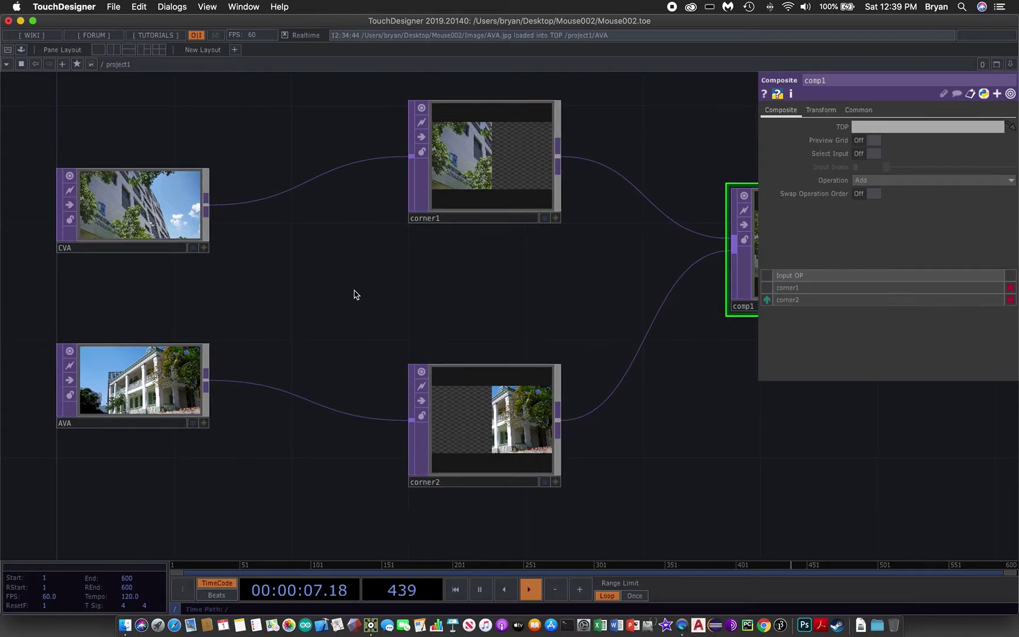
scroll(706, 409, "up", 2)
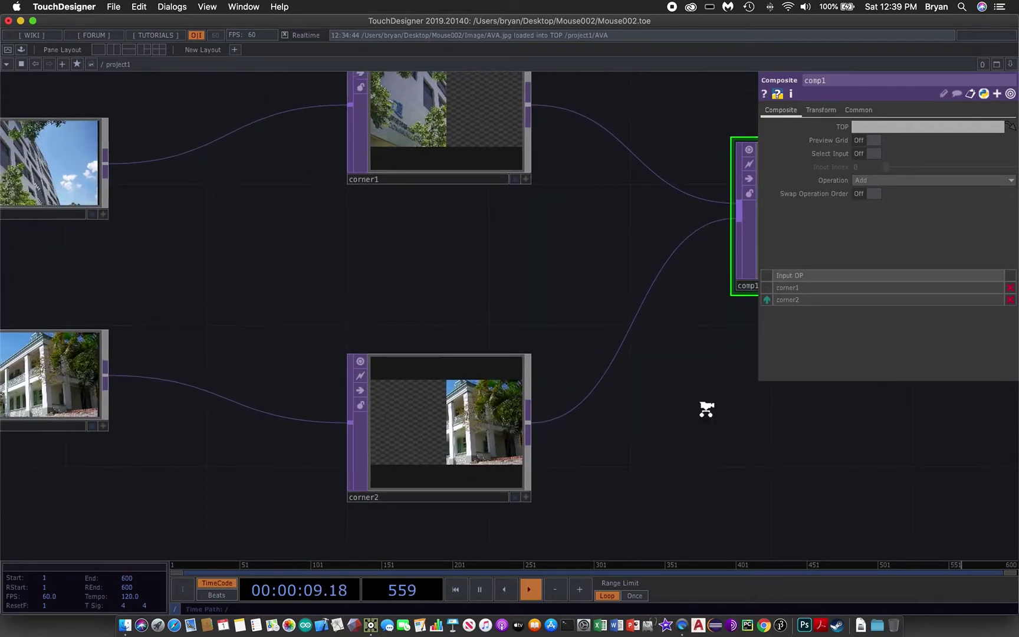
scroll(741, 481, "down", 3)
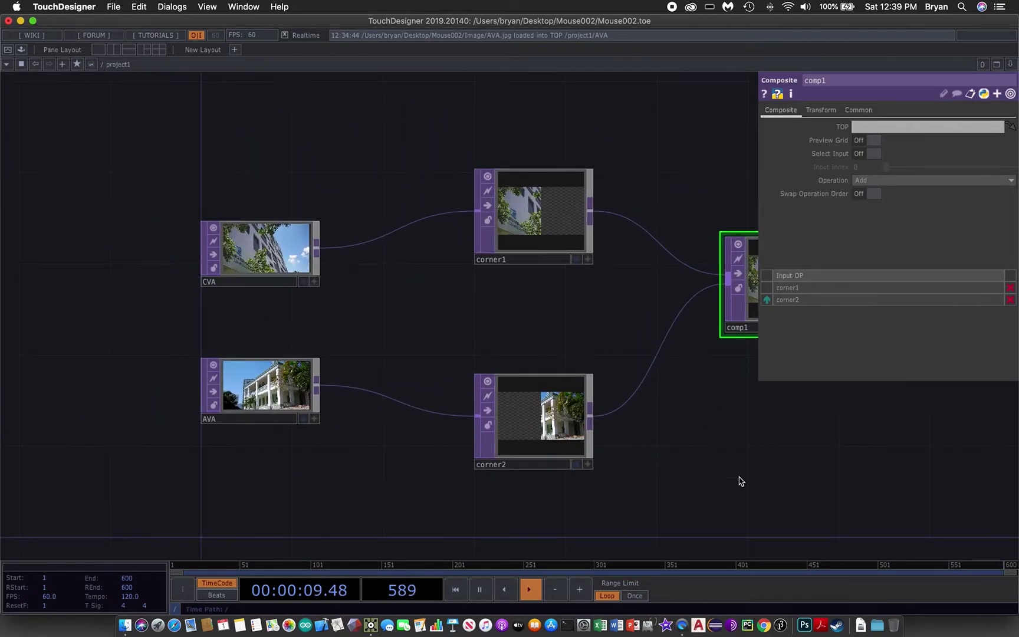
- At the root, set perform's Opening Size to Fill and Borders Off, then re-enter project1
left_click(101, 63)
left_click(105, 78)
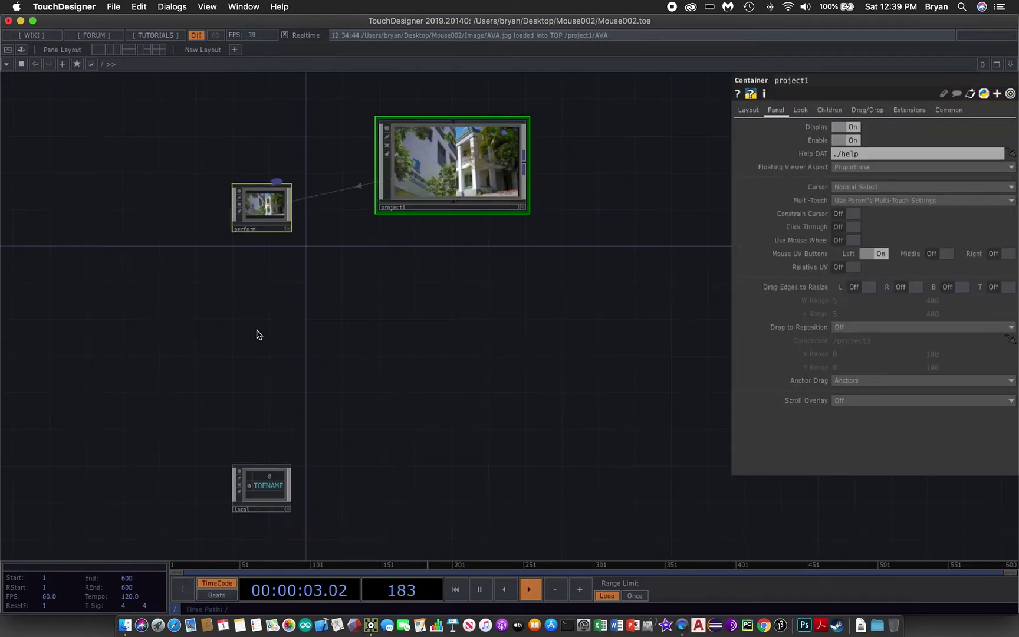
left_click(262, 209)
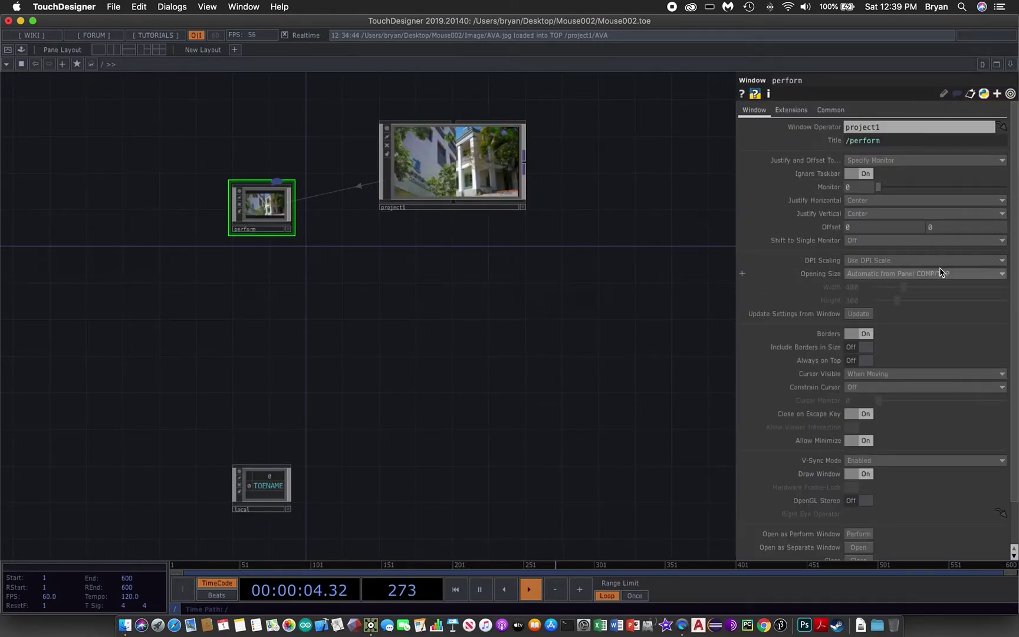
left_click(884, 274)
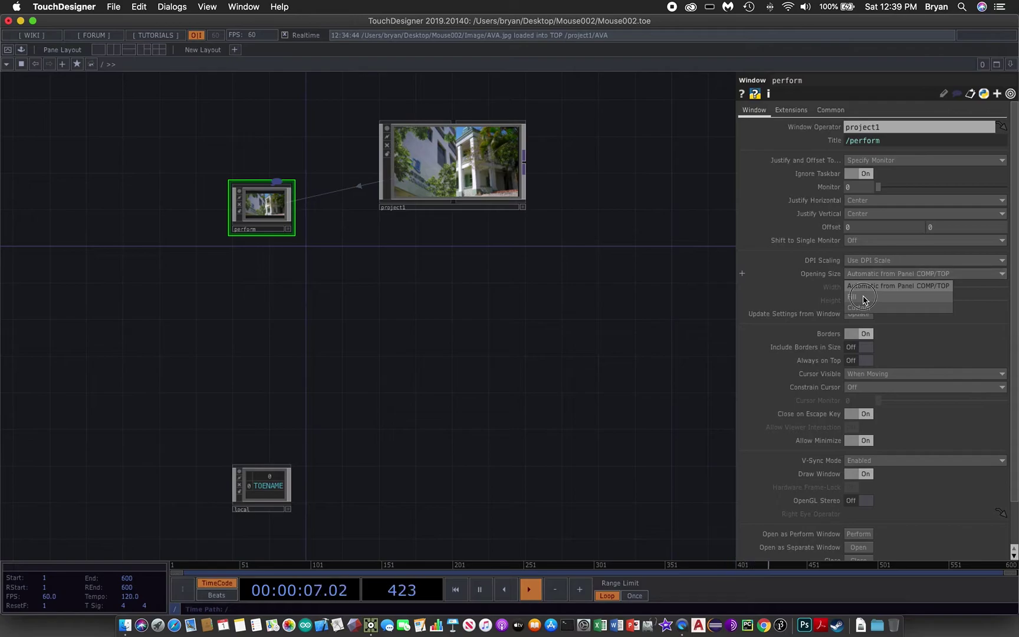
left_click(864, 298)
left_click(860, 334)
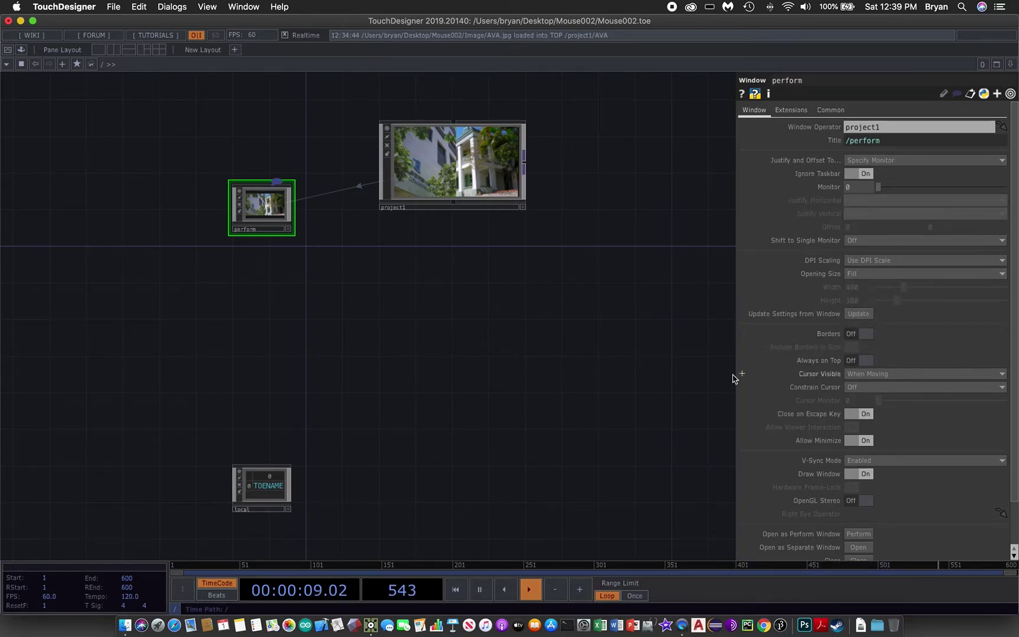
double_click(445, 177)
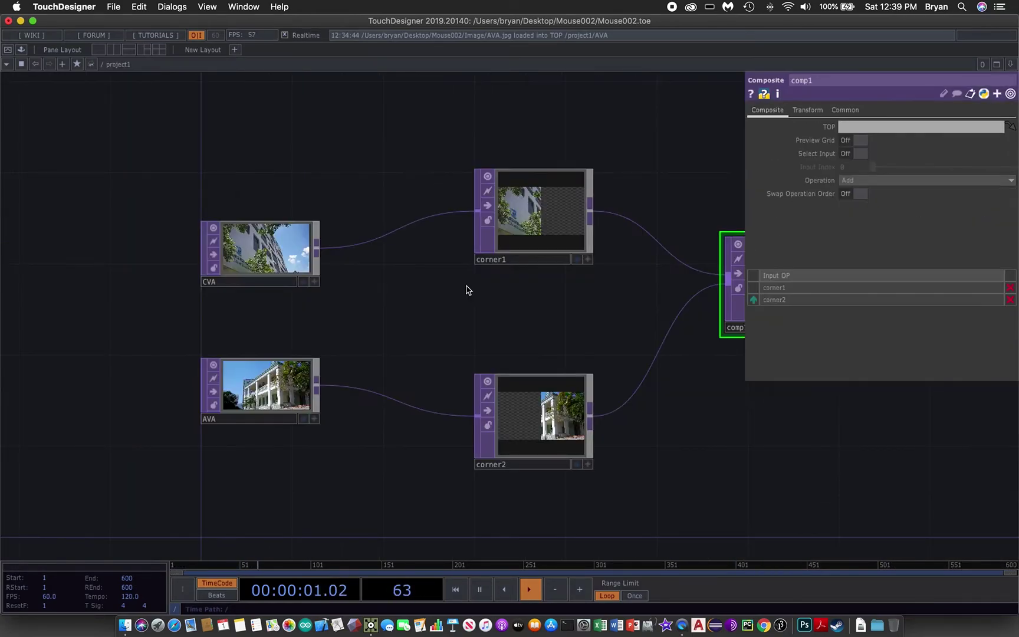
key("h")
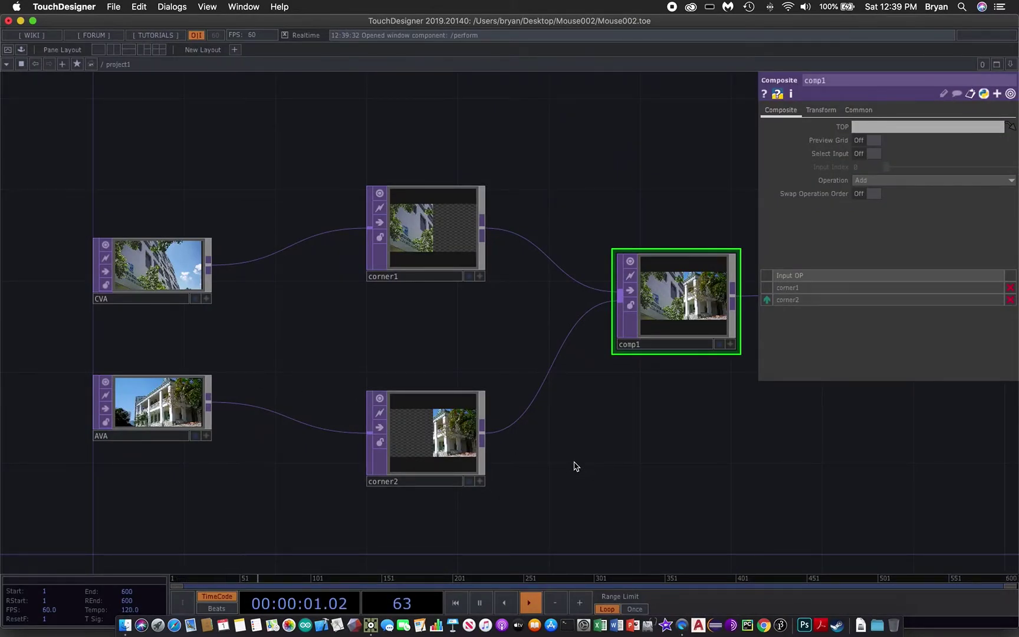
- Hide the parameter panel, frame the full CVA/AVA-to-out1 chain, and bring up the OP Create Dialog
key("p")
left_click_drag(626, 504, 613, 432)
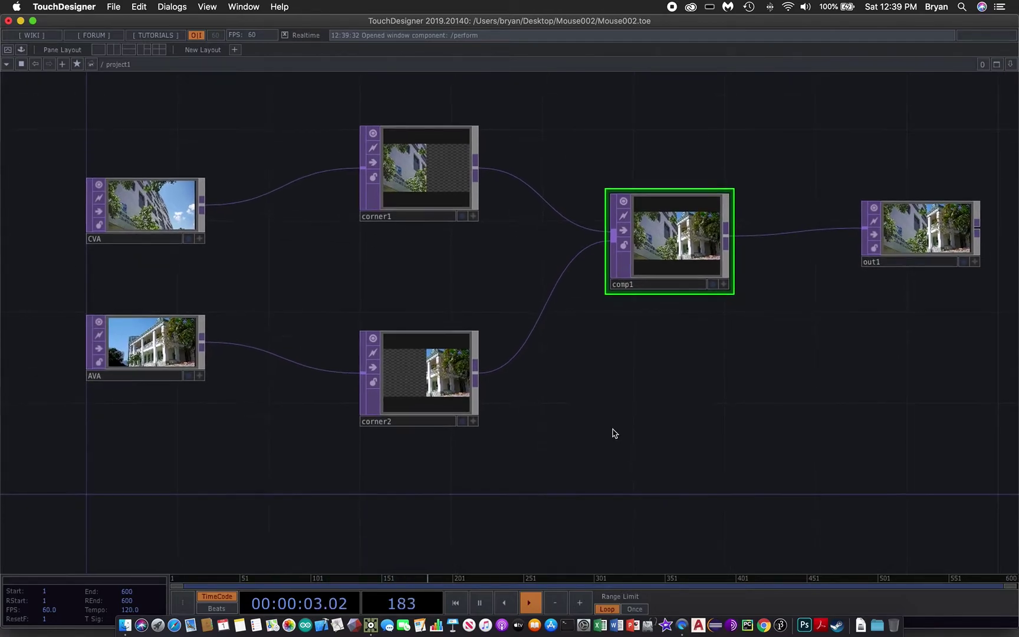
middle_click_drag(613, 432, 647, 453)
scroll(647, 453, "down", 3)
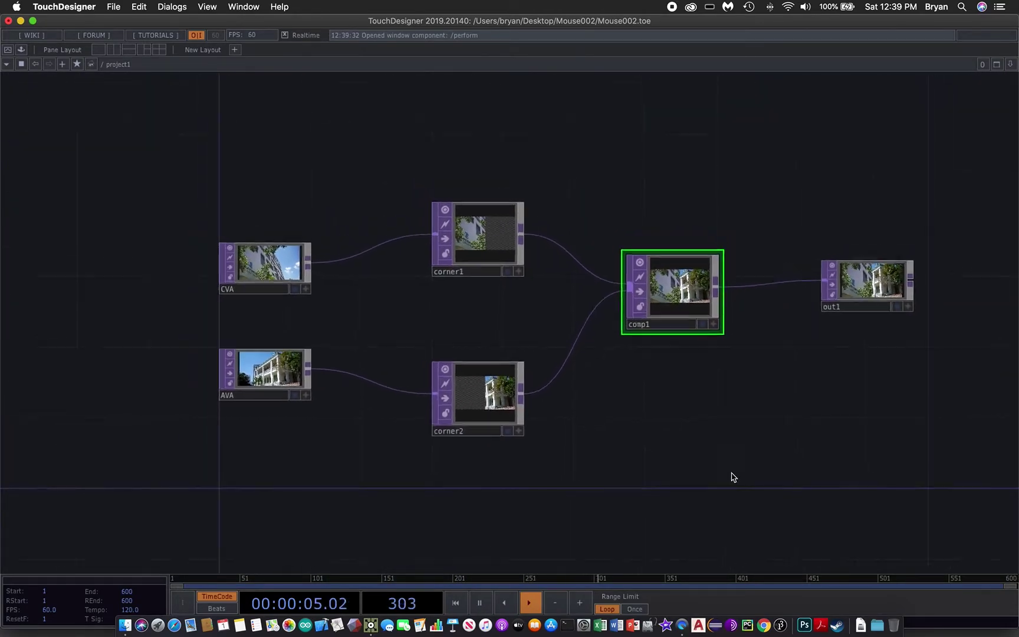
left_click_drag(732, 475, 584, 387)
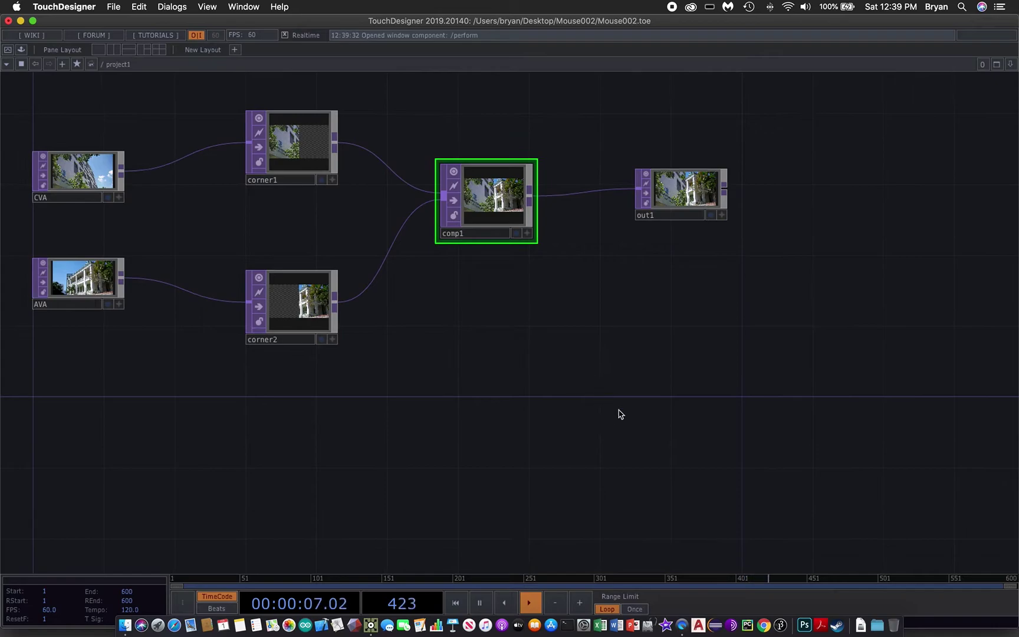
key("Tab")
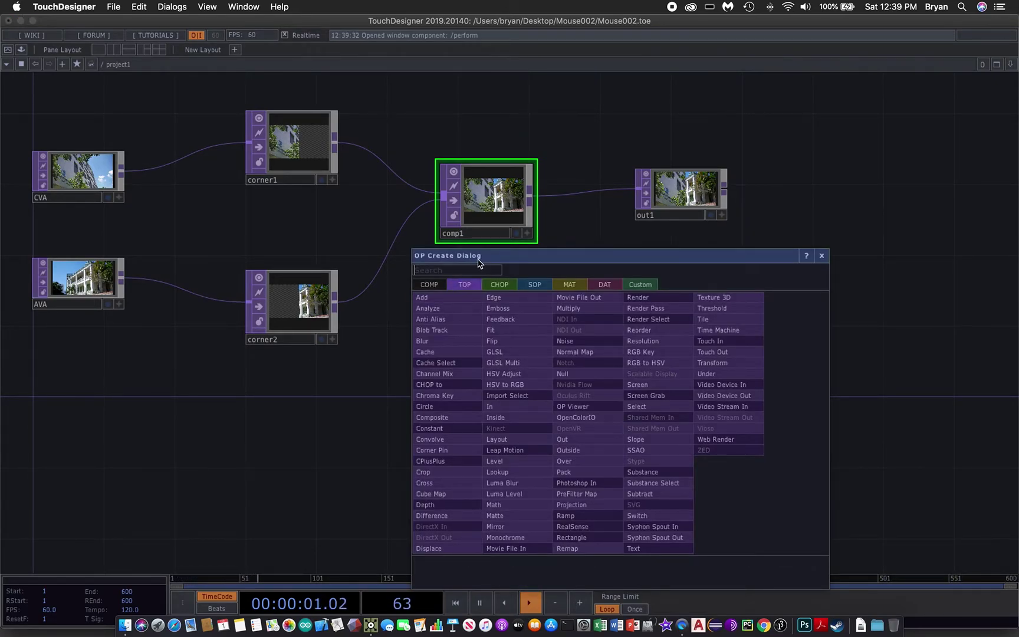
- Place a Mouse In CHOP, mousein1, below the AVA image and recentre the view
left_click(506, 287)
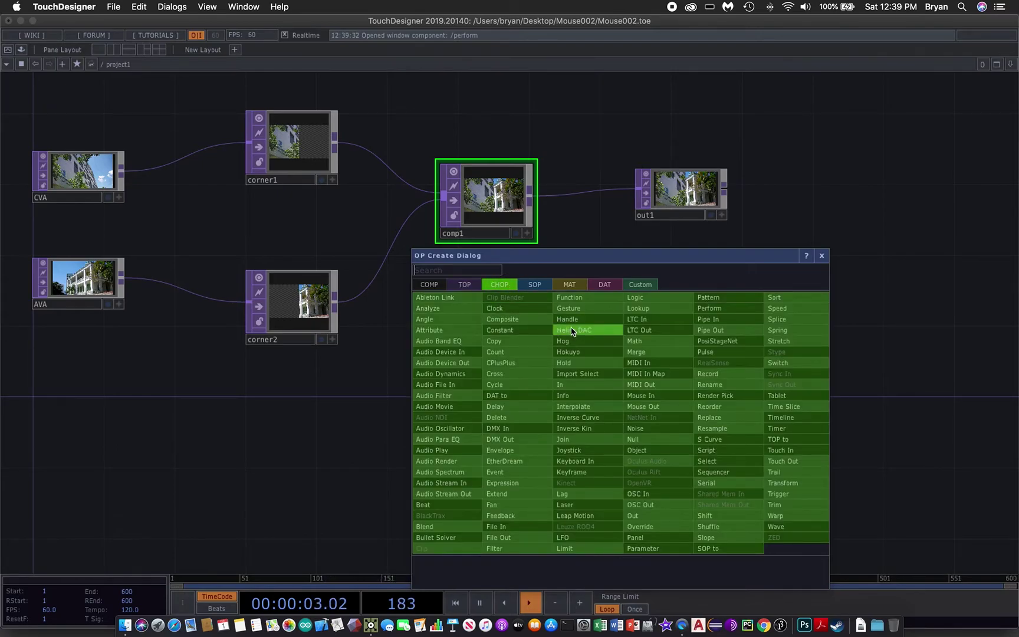
left_click(647, 396)
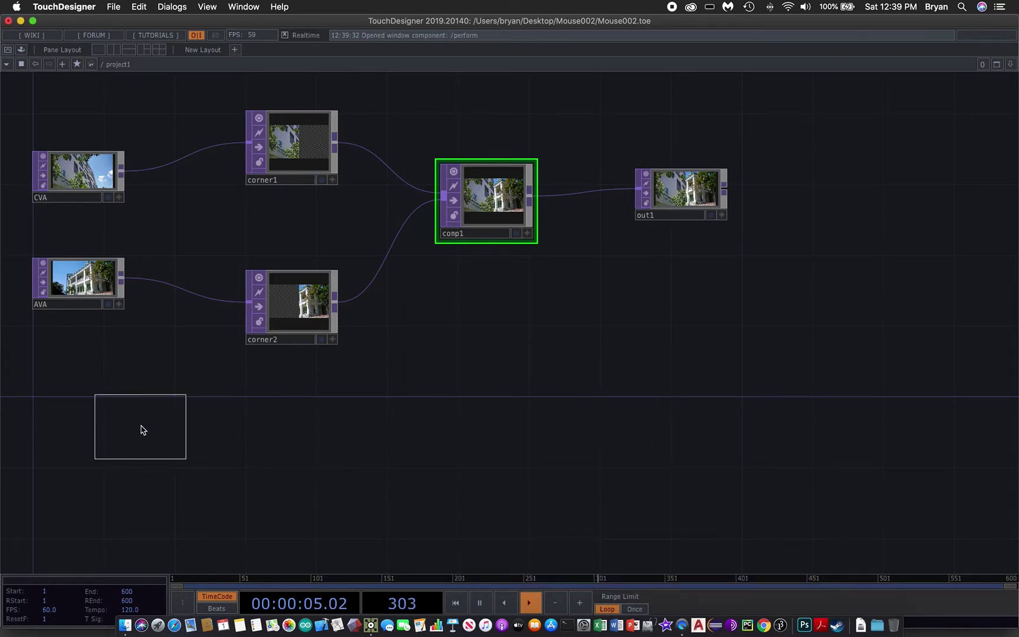
left_click(86, 419)
scroll(400, 429, "up", 3)
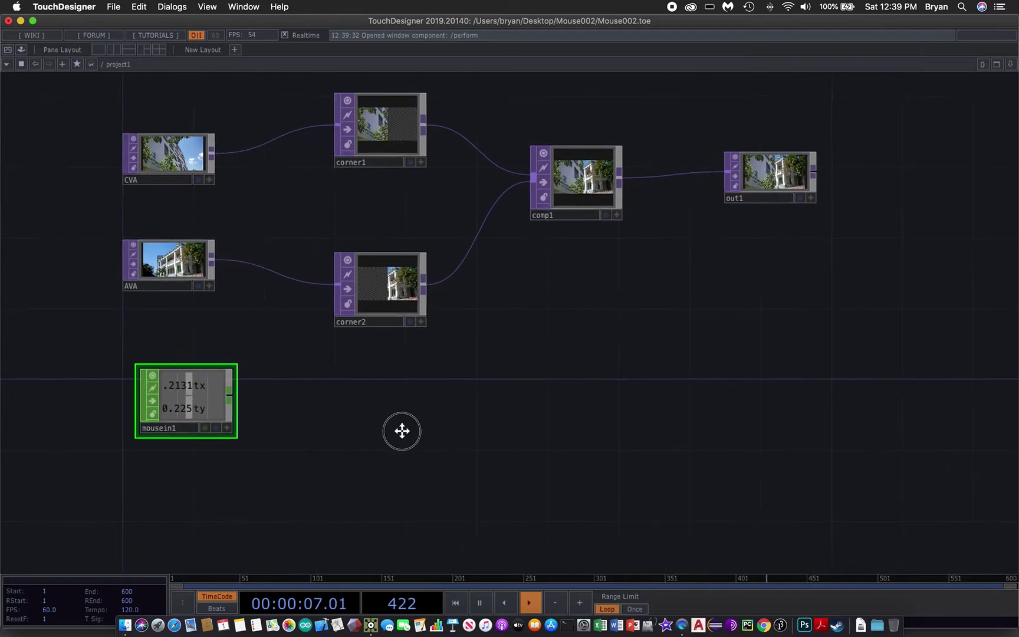
left_click_drag(366, 435, 411, 448)
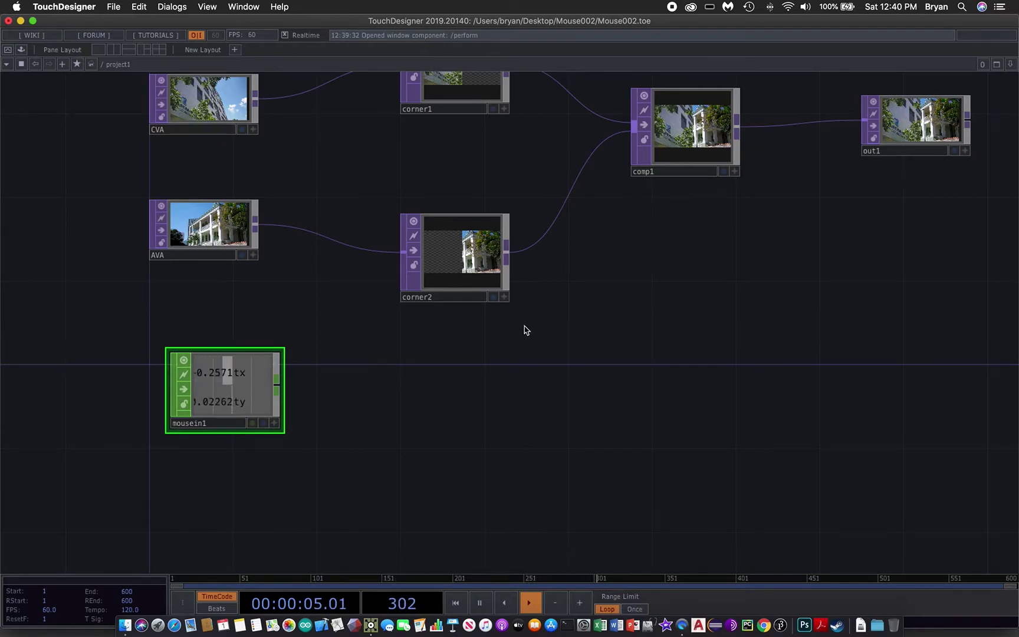
- Add Math CHOP math1 fed by mousein1, remapping From Range -1 1 to To Range 0 1
key("Tab")
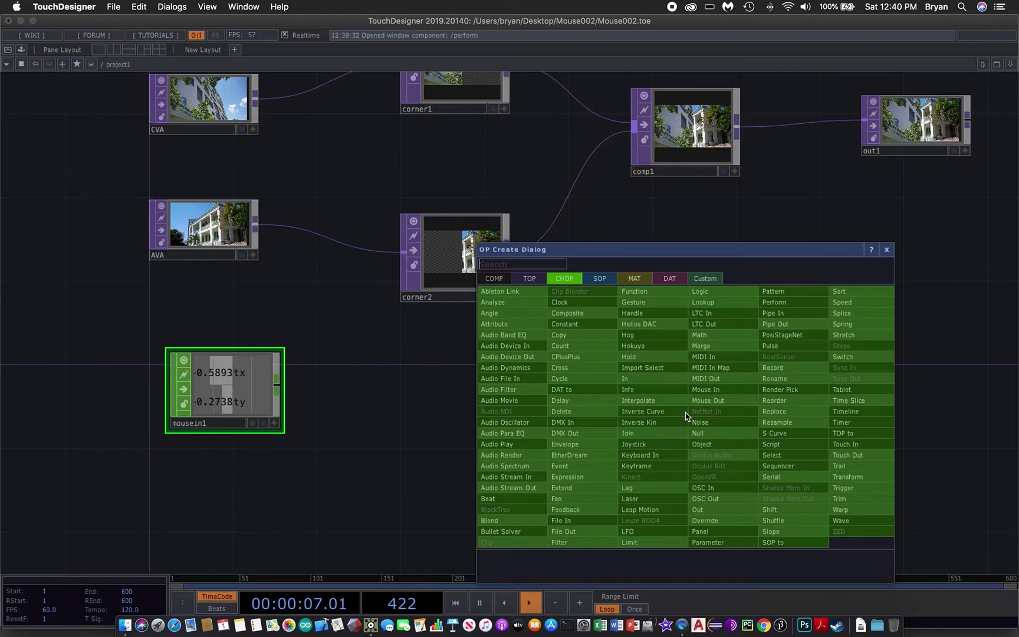
left_click(702, 335)
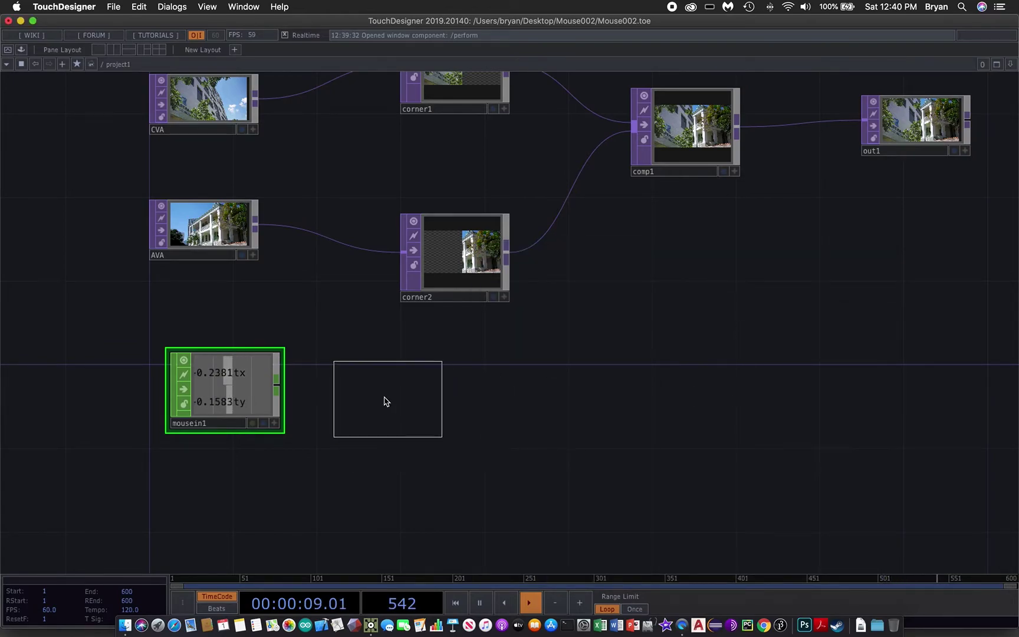
left_click(385, 394)
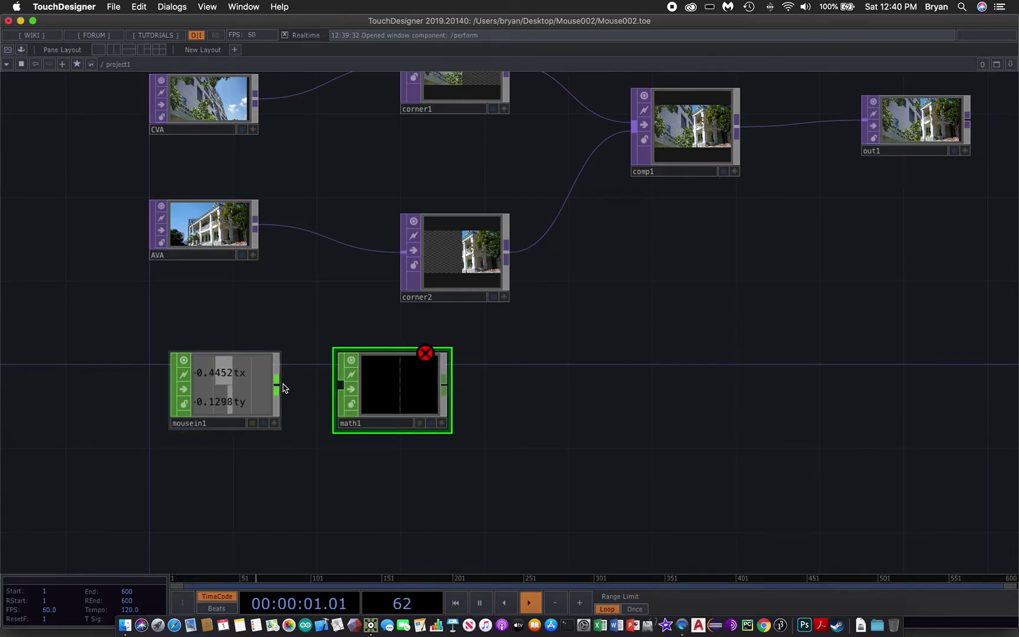
left_click_drag(283, 388, 341, 386)
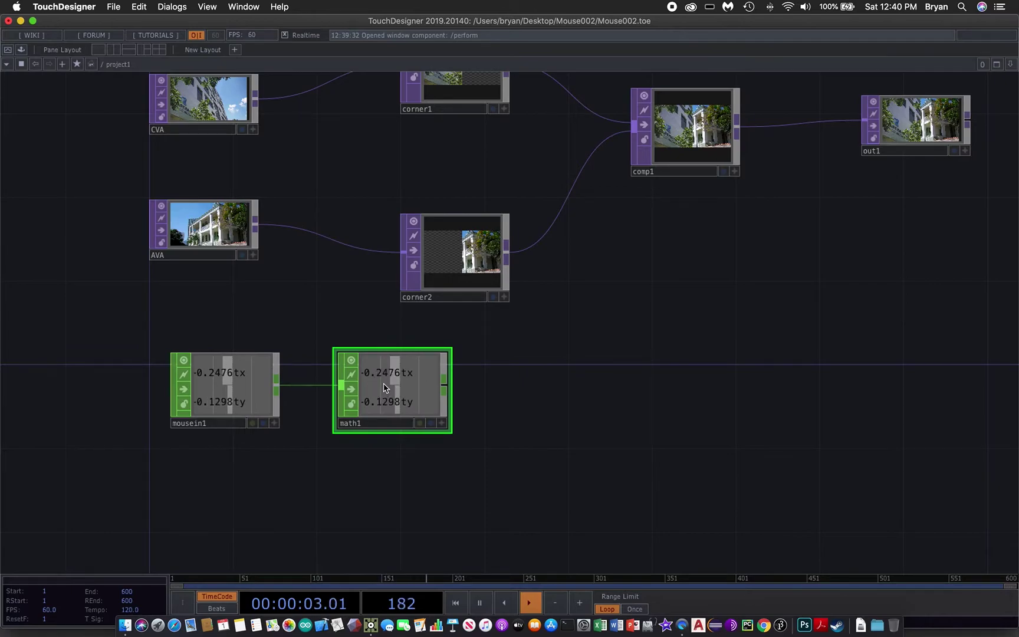
key("p")
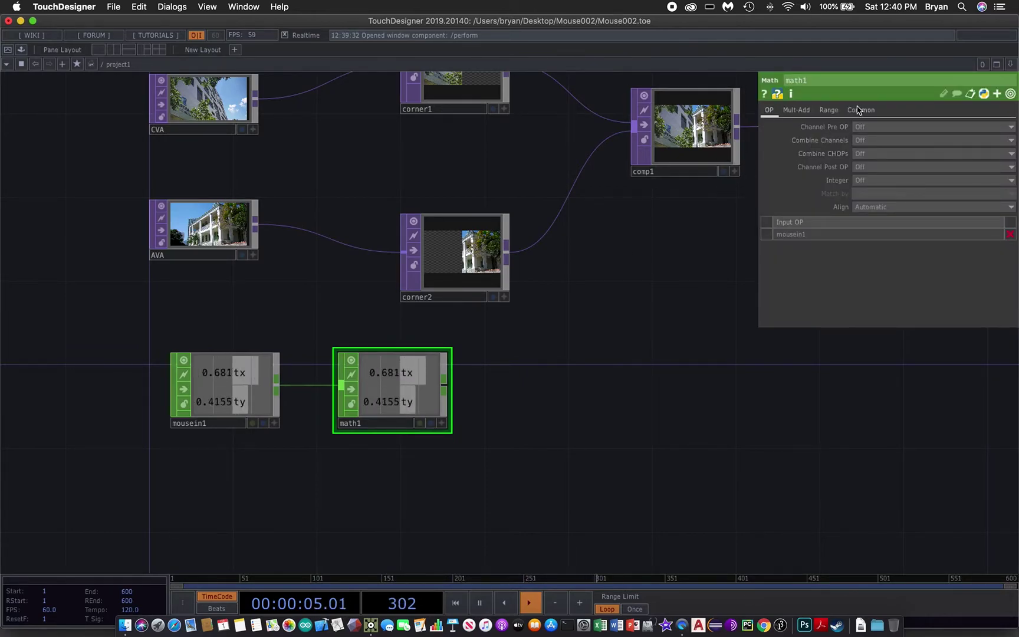
left_click(828, 110)
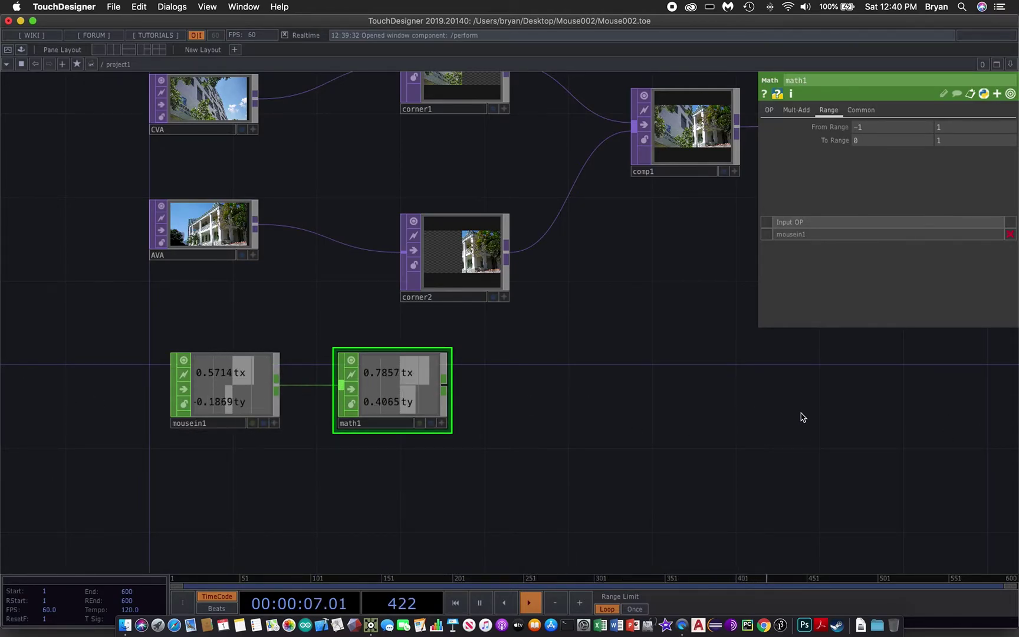
- Add a Null CHOP, null1, right of math1 and wire math1 into it
key("p")
key("h")
key("Tab")
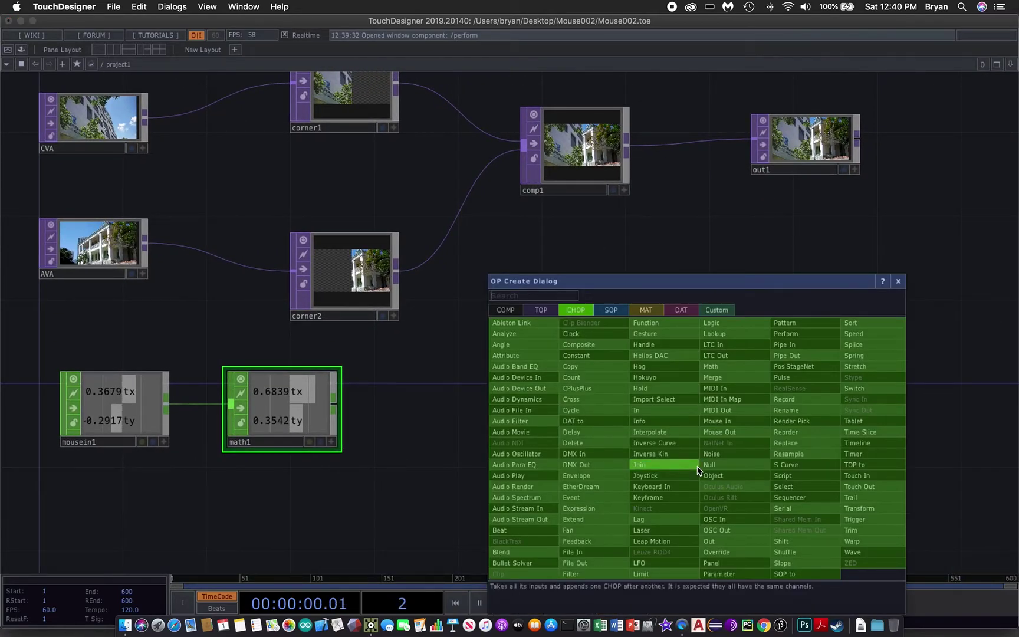
left_click(743, 465)
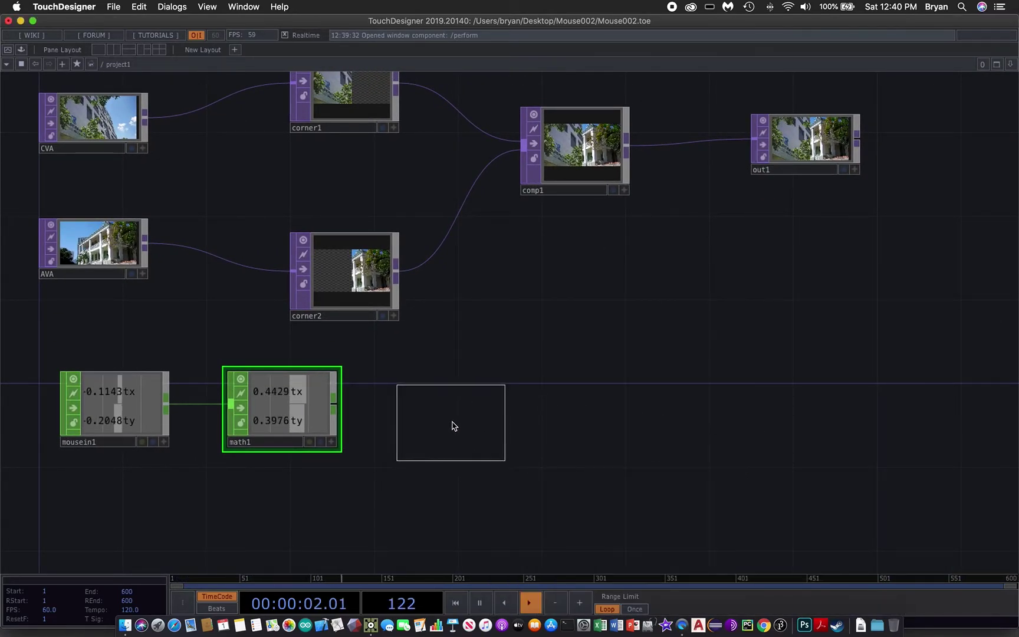
left_click(452, 414)
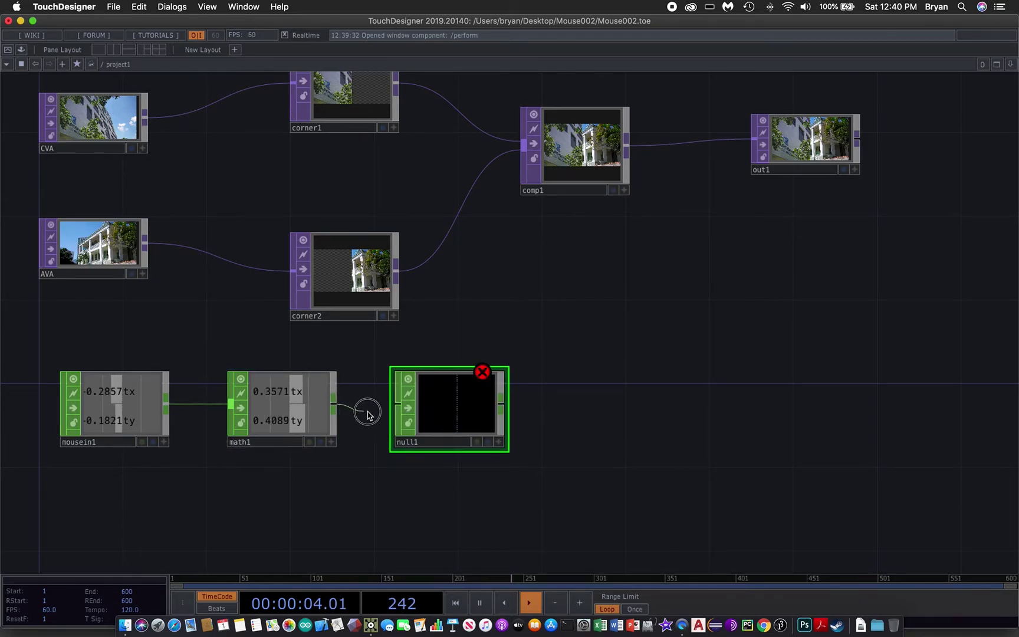
left_click_drag(377, 411, 462, 421)
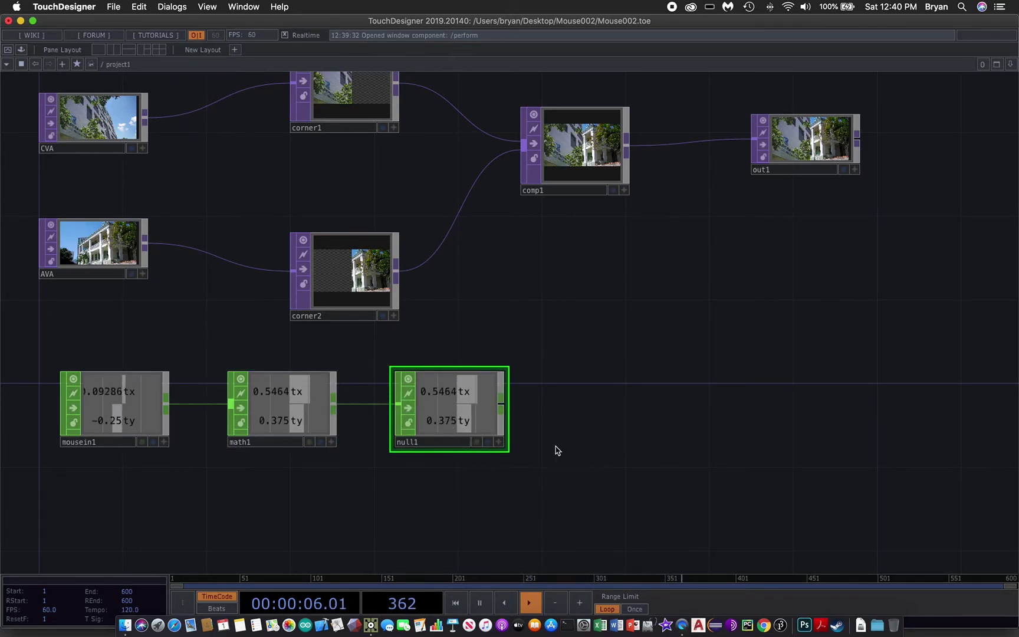
- Nudge corner1 and corner2 into alignment on the network
middle_click_drag(582, 346, 640, 399)
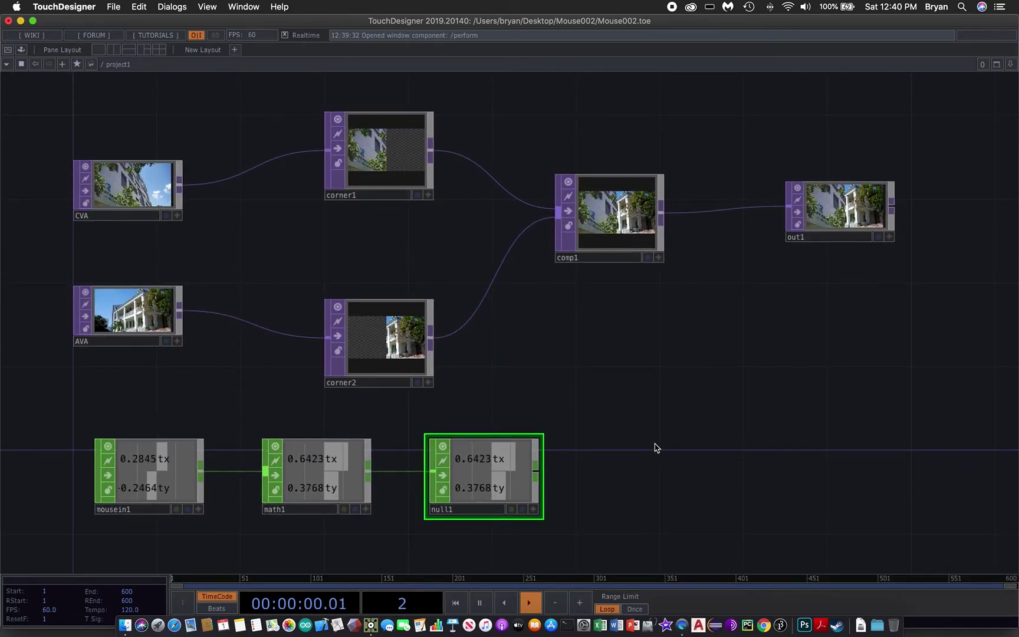
left_click_drag(388, 339, 367, 319)
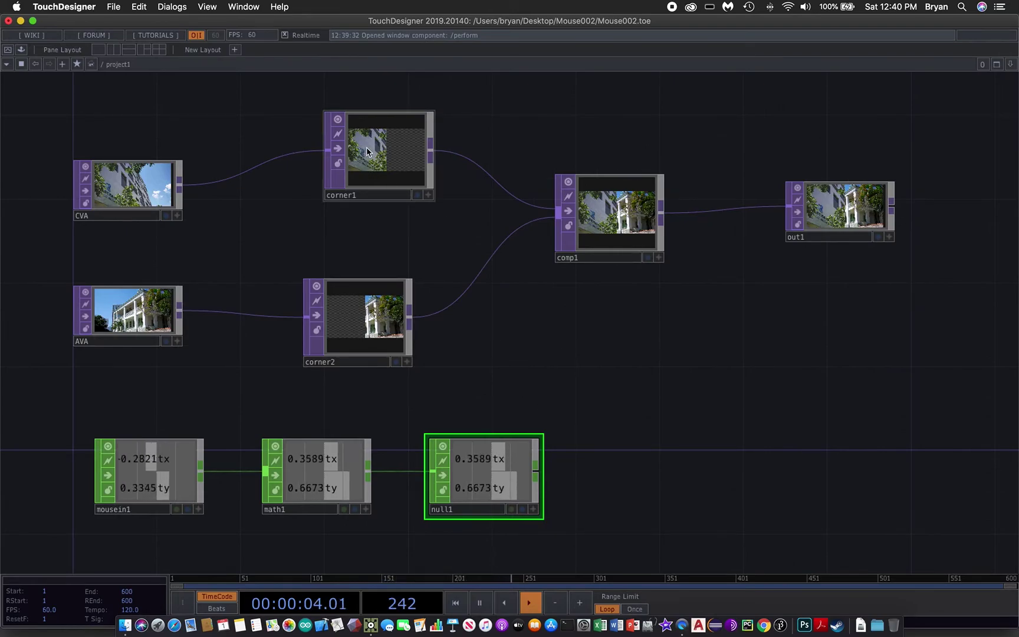
left_click_drag(367, 157, 347, 176)
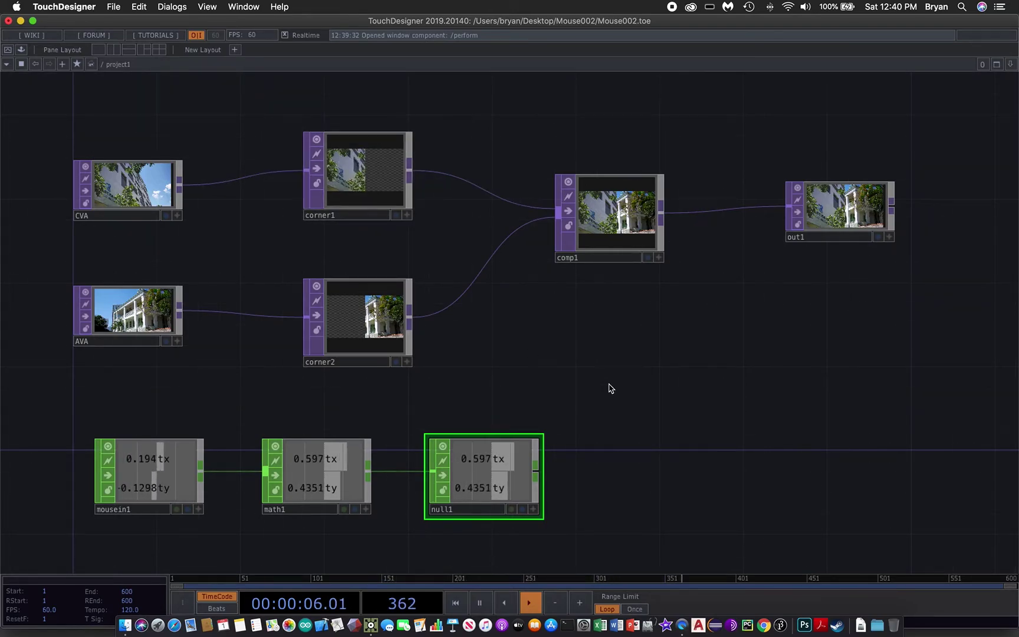
- Select corner2 and adjust the network view
left_click(362, 326)
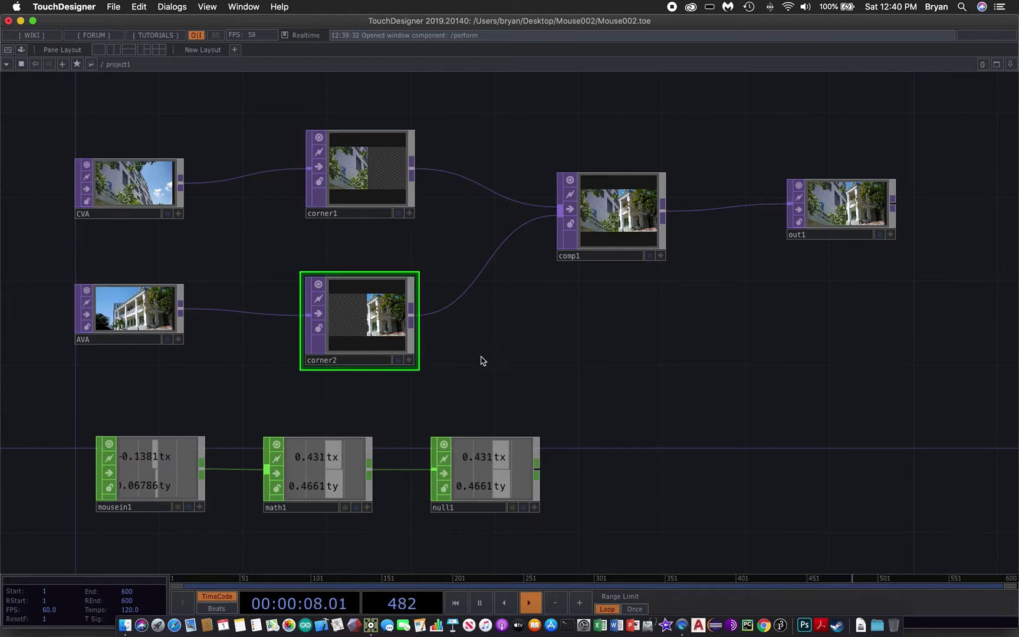
scroll(554, 407, "down", 1)
scroll(556, 405, "up", 2)
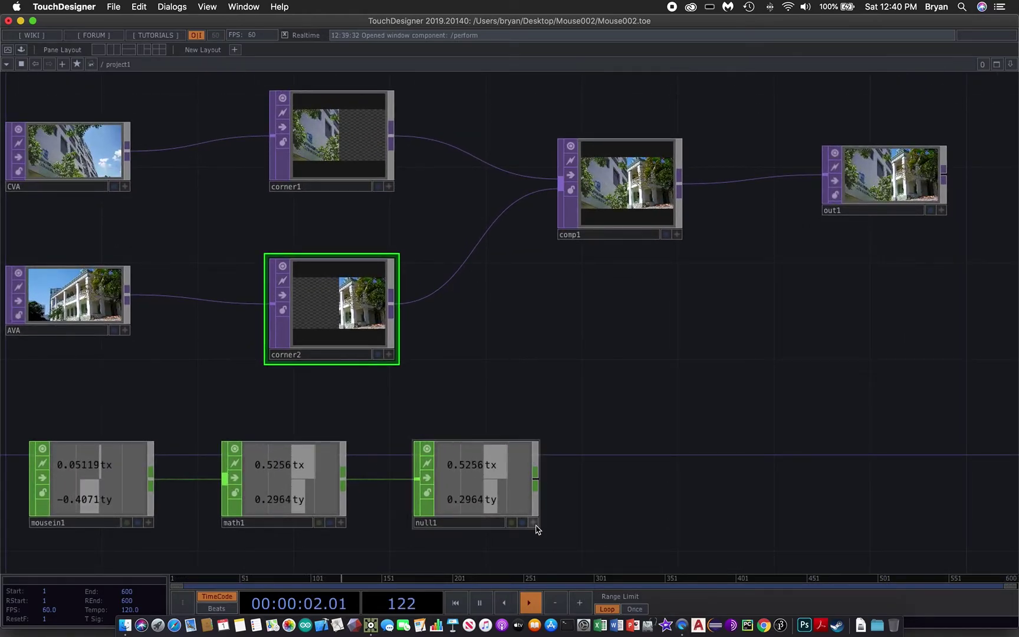
left_click_drag(682, 407, 673, 420)
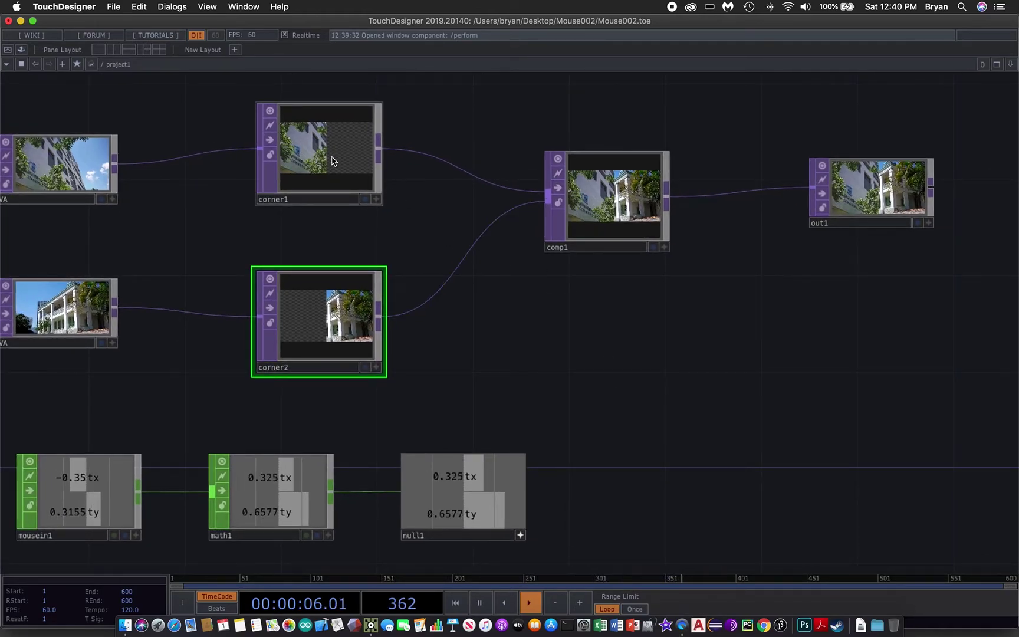
- Open corner1's parameters and compare its Extract and Pin pages
left_click(334, 159)
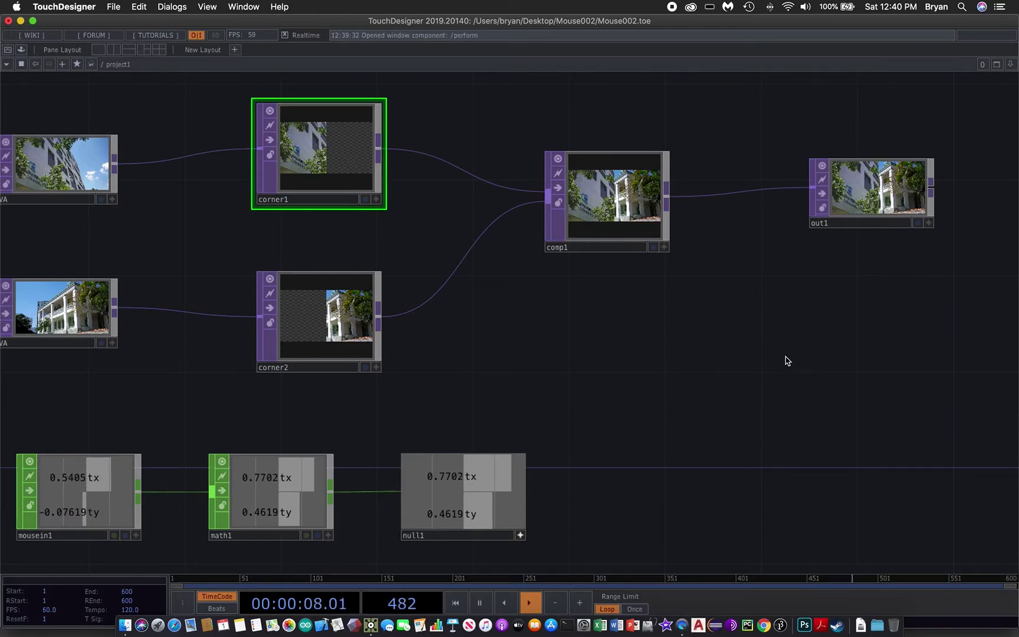
key("p")
scroll(758, 385, "up", 1)
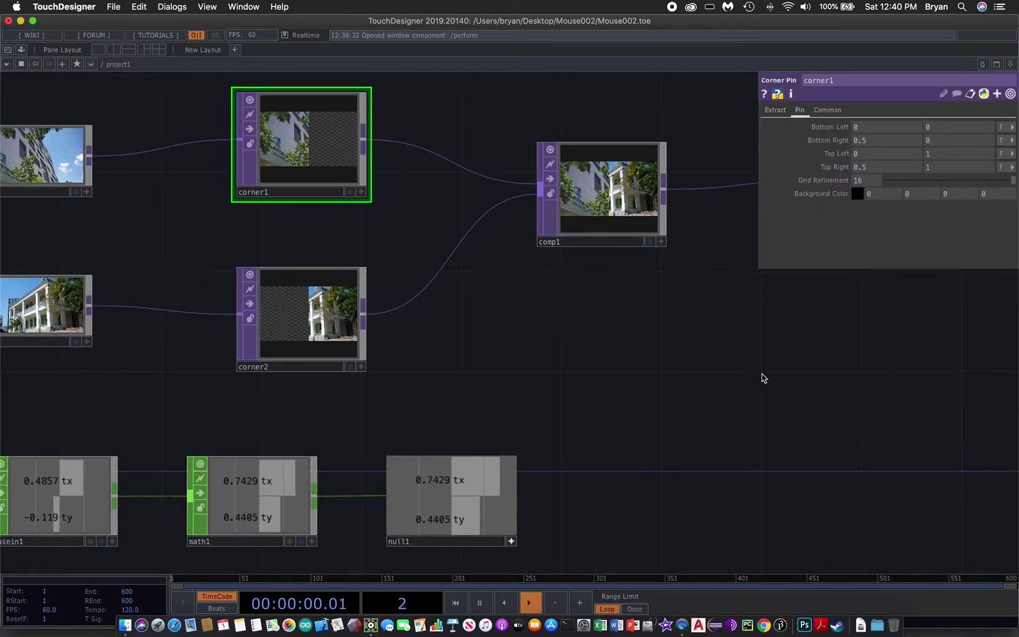
left_click(777, 111)
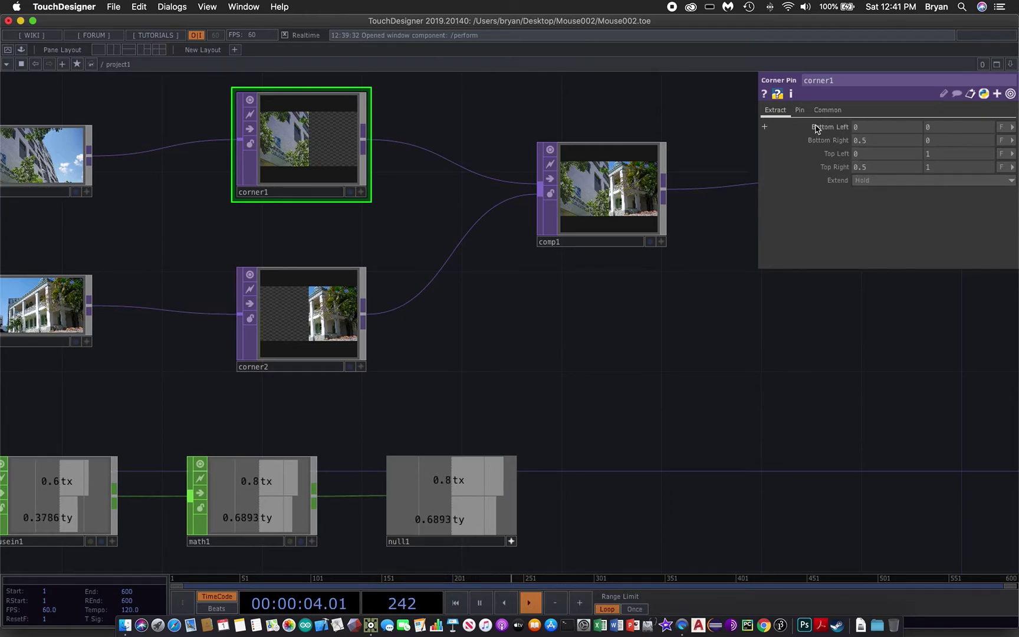
left_click(803, 112)
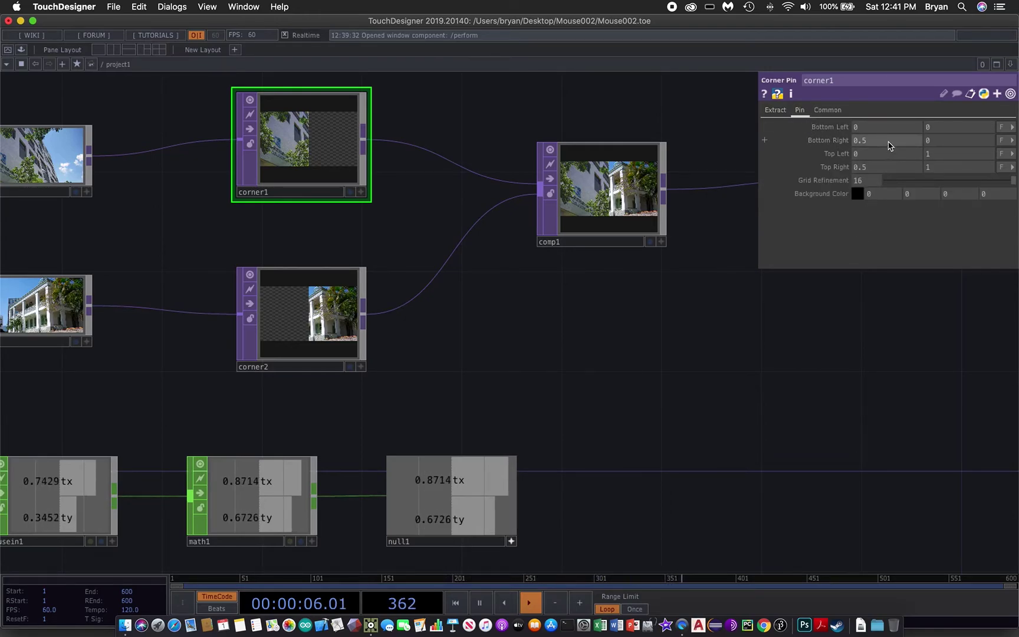
left_click(776, 112)
left_click_drag(709, 353, 729, 327)
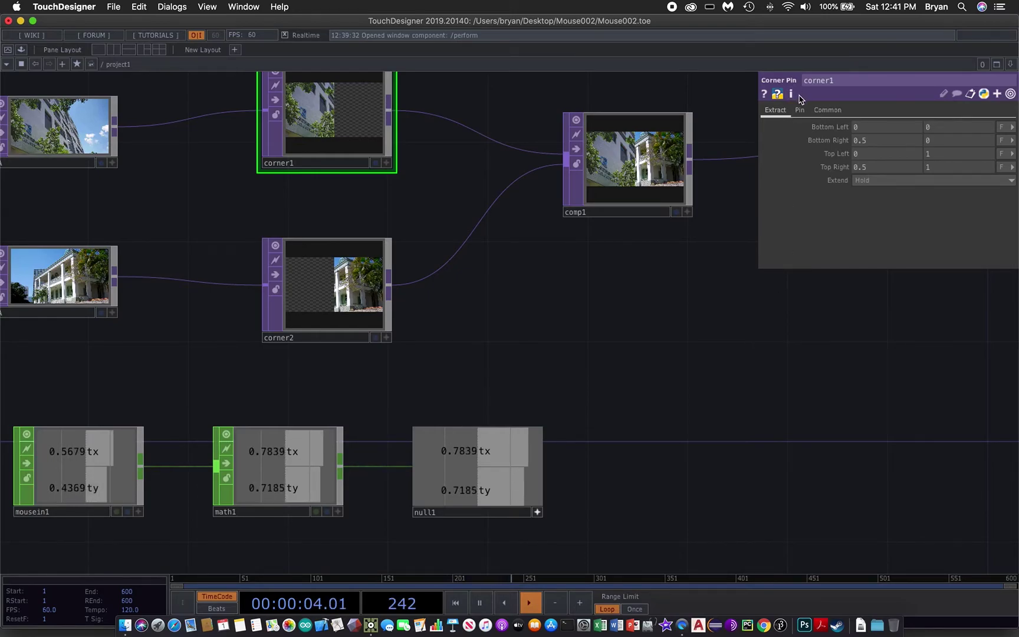
left_click(798, 112)
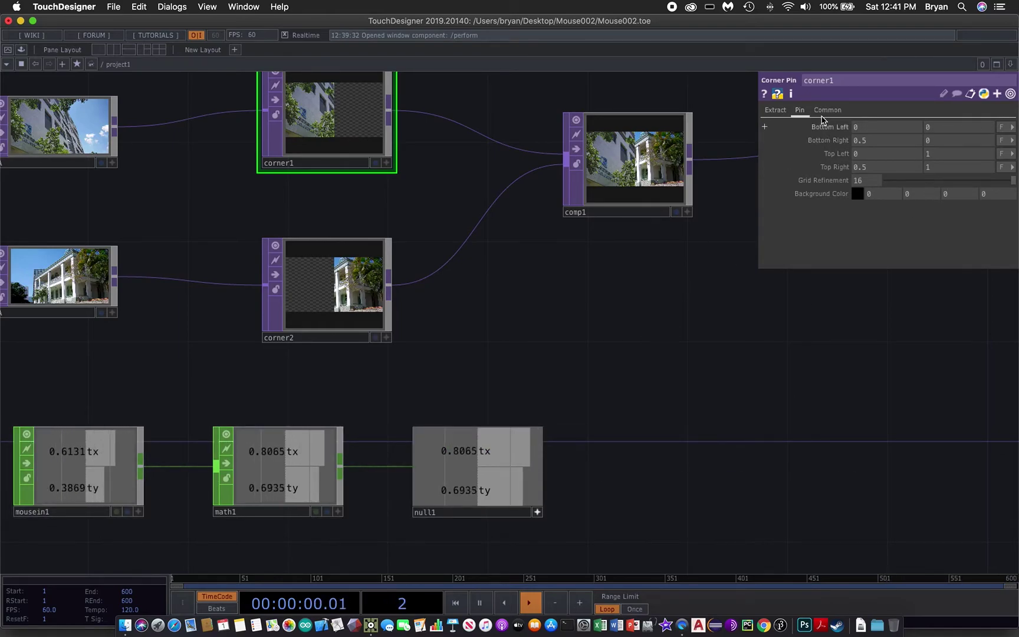
- On corner1's Extract page, export null1's tx to Bottom Right and Top Right x
left_click(775, 111)
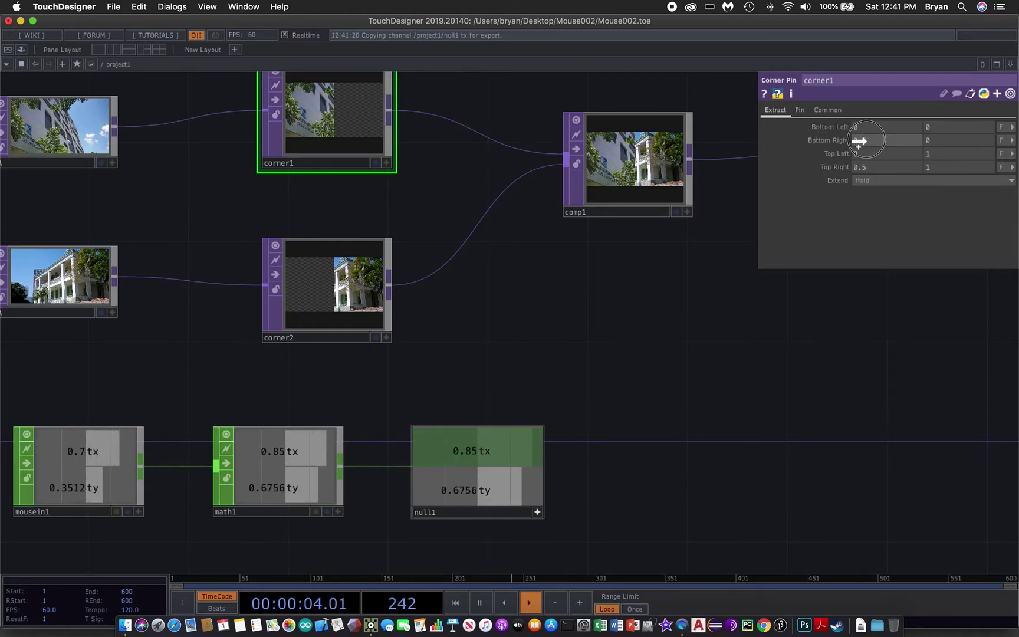
left_click_drag(858, 141, 860, 142)
left_click(866, 124)
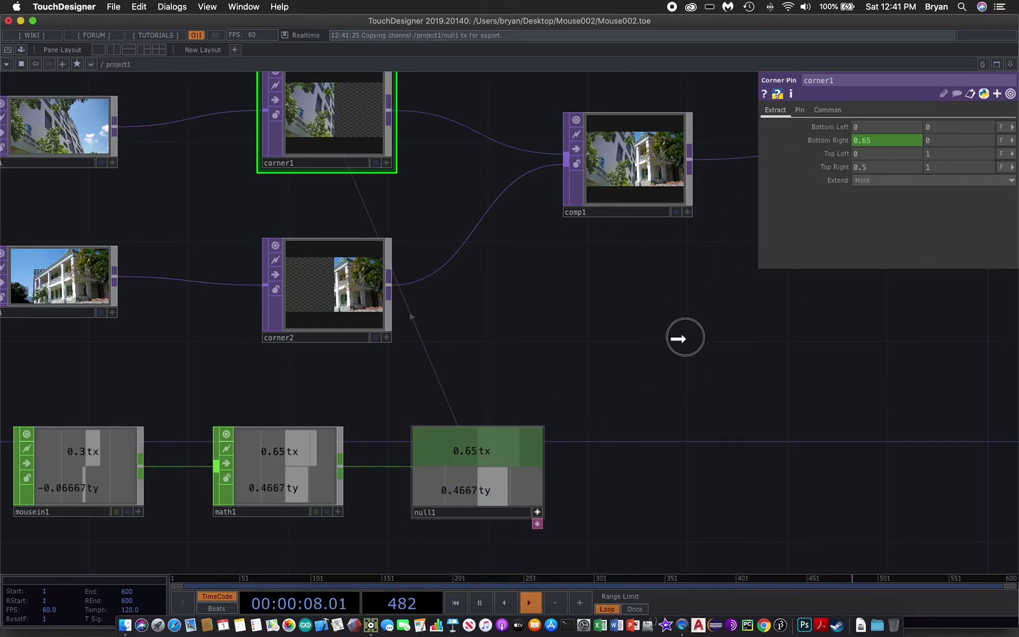
left_click_drag(889, 172, 891, 156)
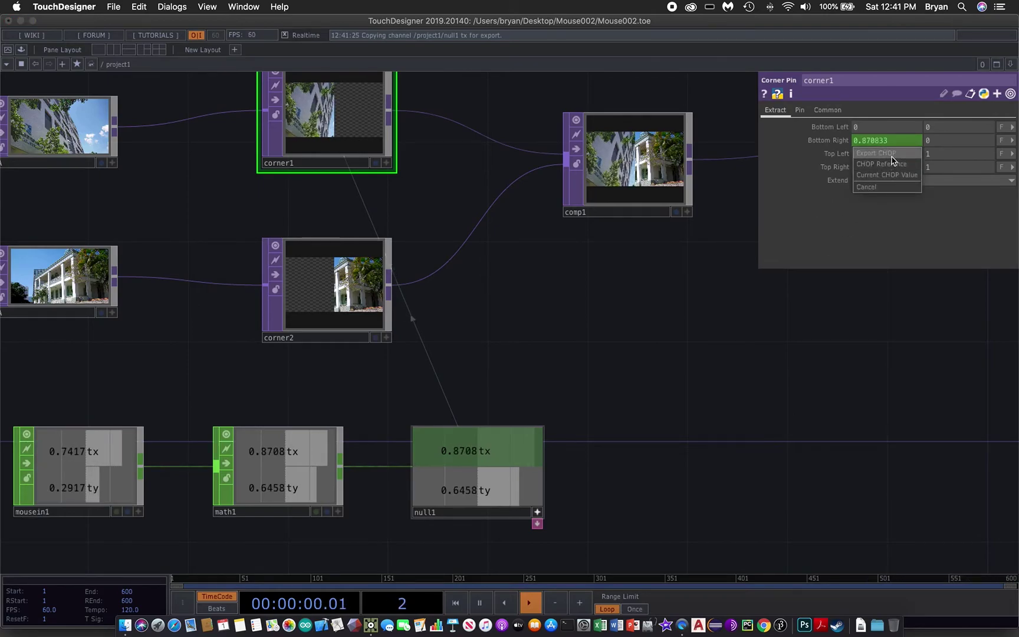
left_click(890, 155)
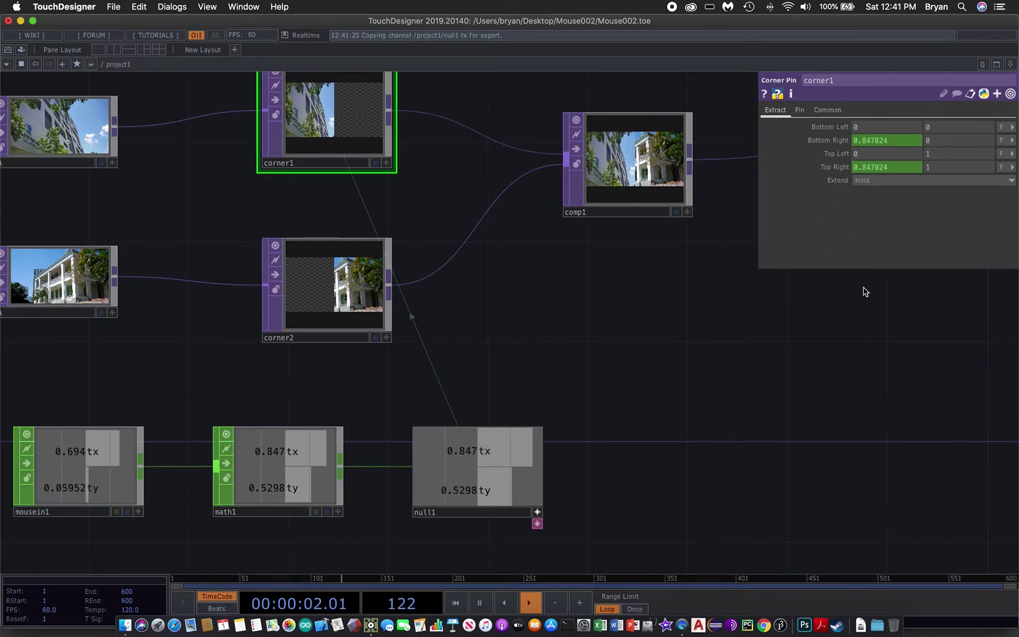
- On corner1's Pin page, export null1's tx to Bottom Right and Top Right x
left_click(800, 111)
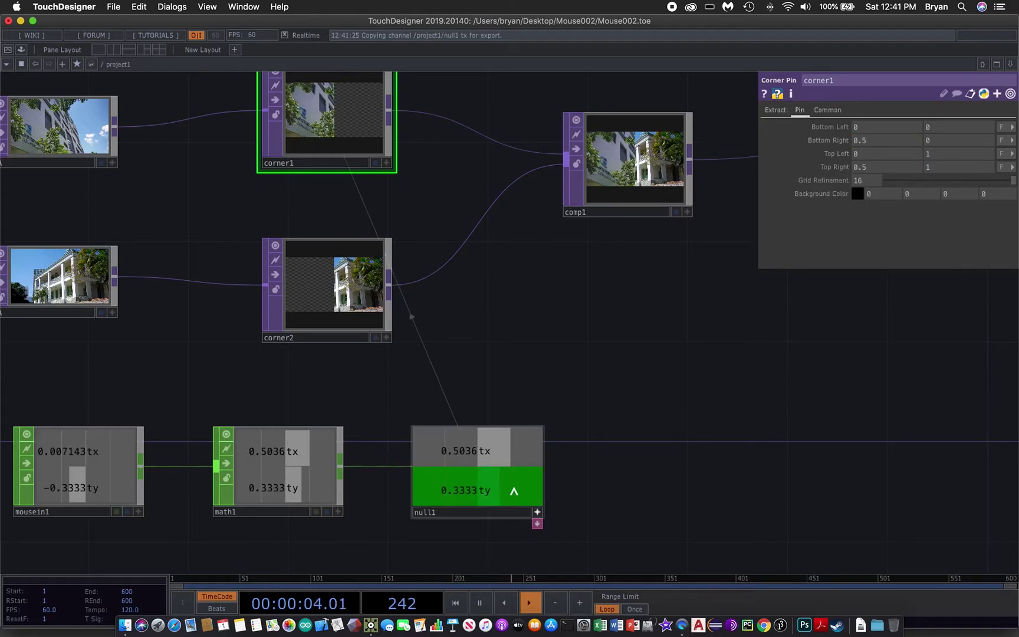
left_click_drag(482, 454, 863, 141)
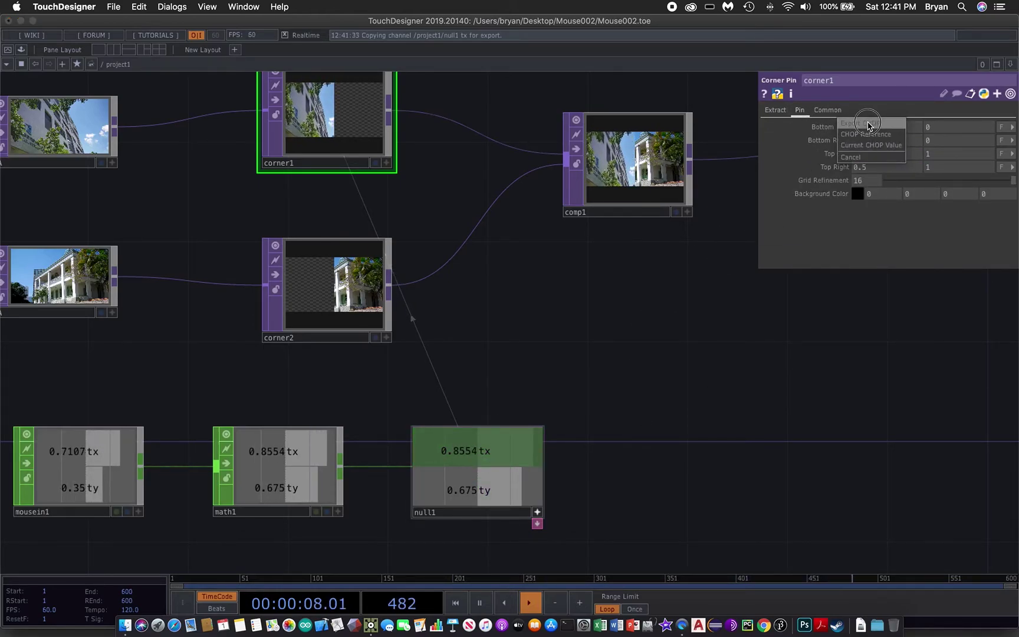
left_click(868, 123)
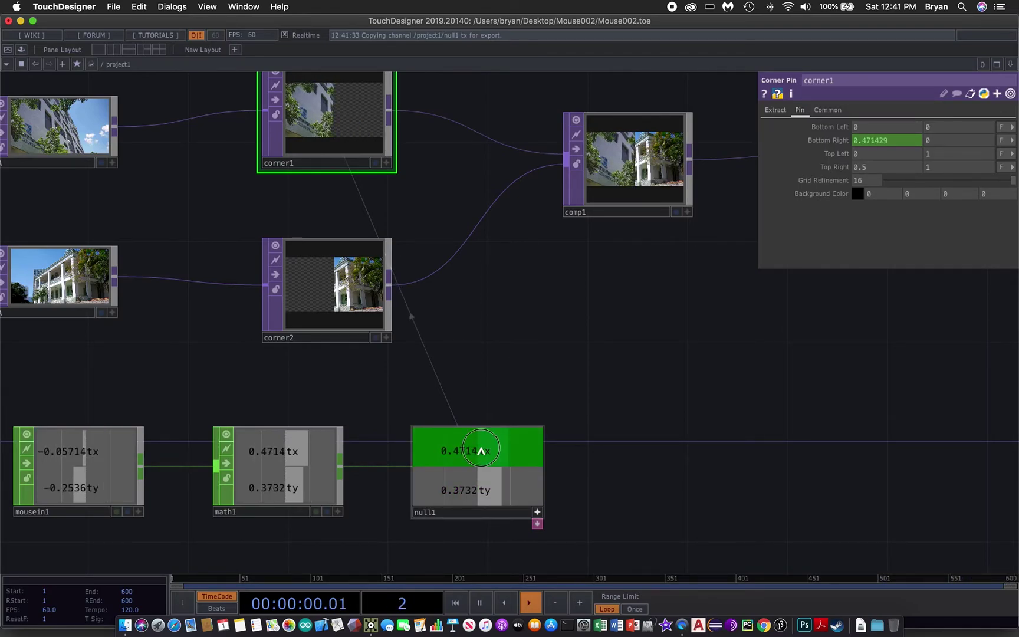
left_click_drag(480, 451, 884, 170)
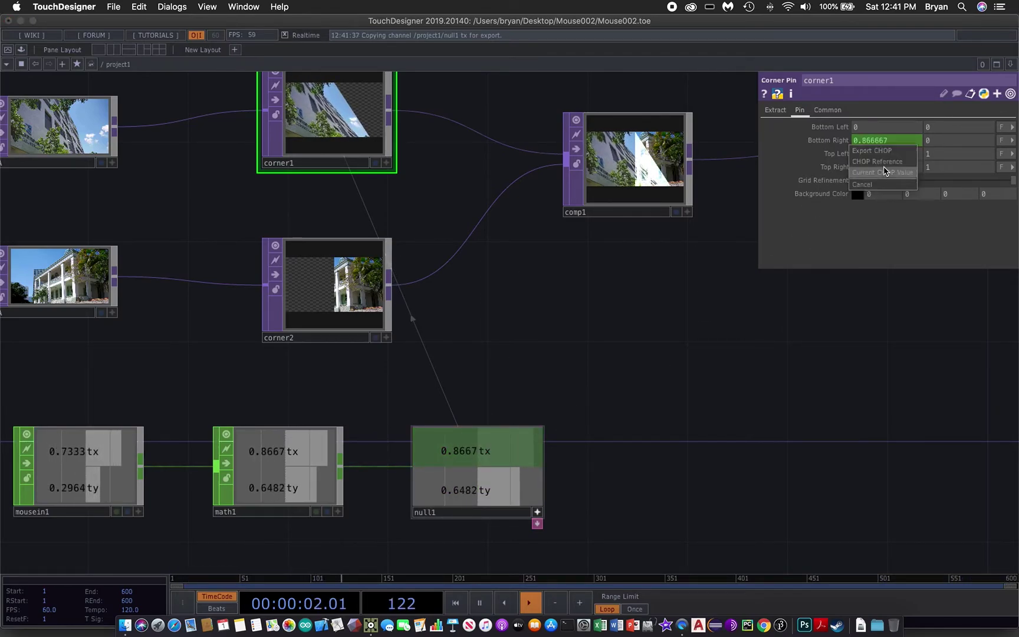
left_click(876, 152)
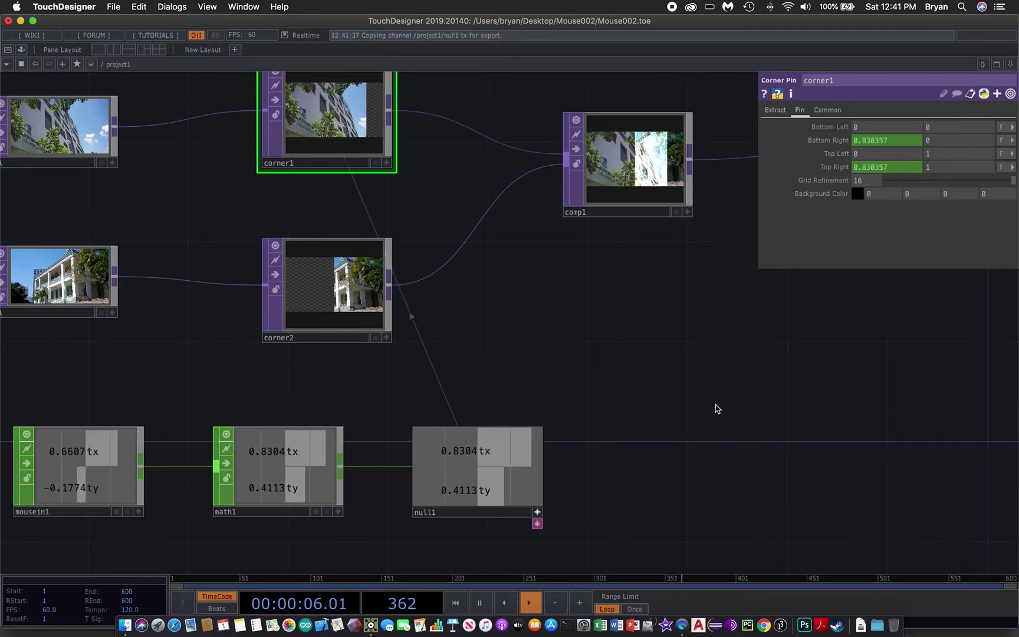
left_click_drag(451, 374, 488, 427)
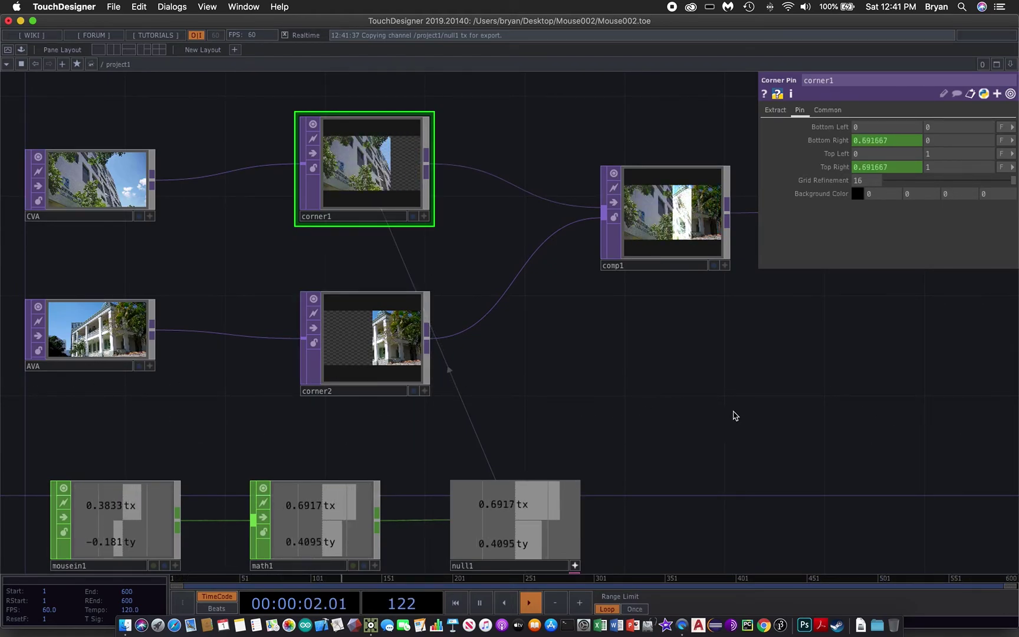
left_click_drag(576, 395, 528, 323)
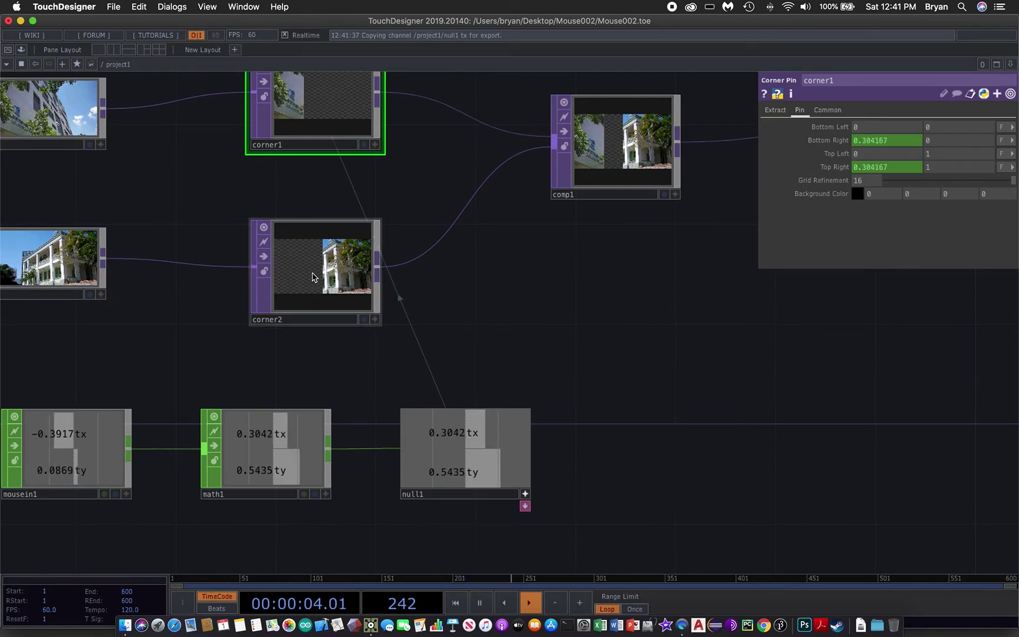
- On corner2's Extract page, export null1's tx to Bottom Left and Top Left x
left_click(334, 277)
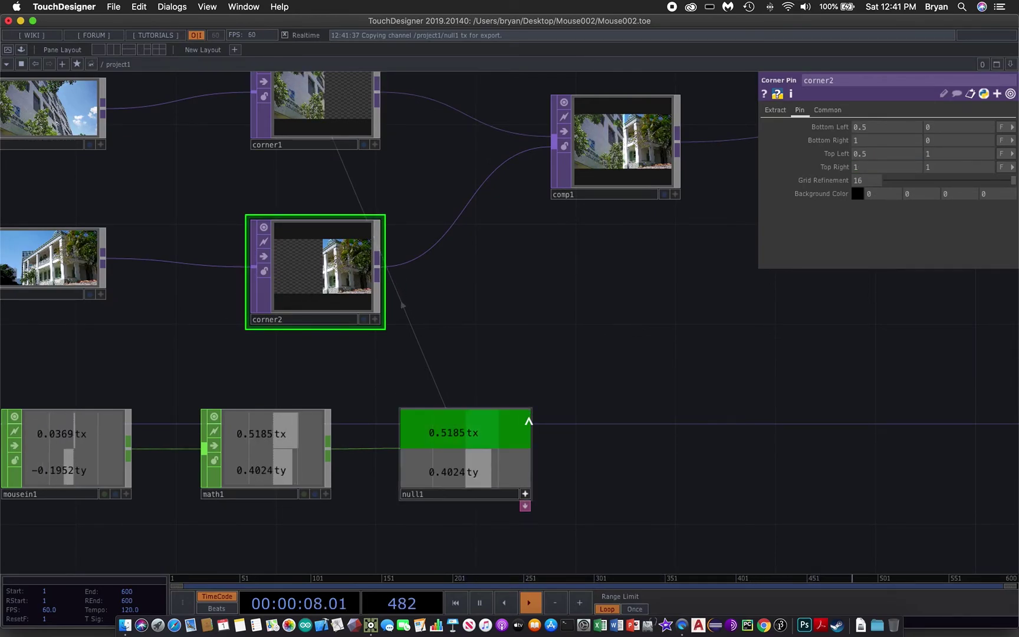
left_click(775, 110)
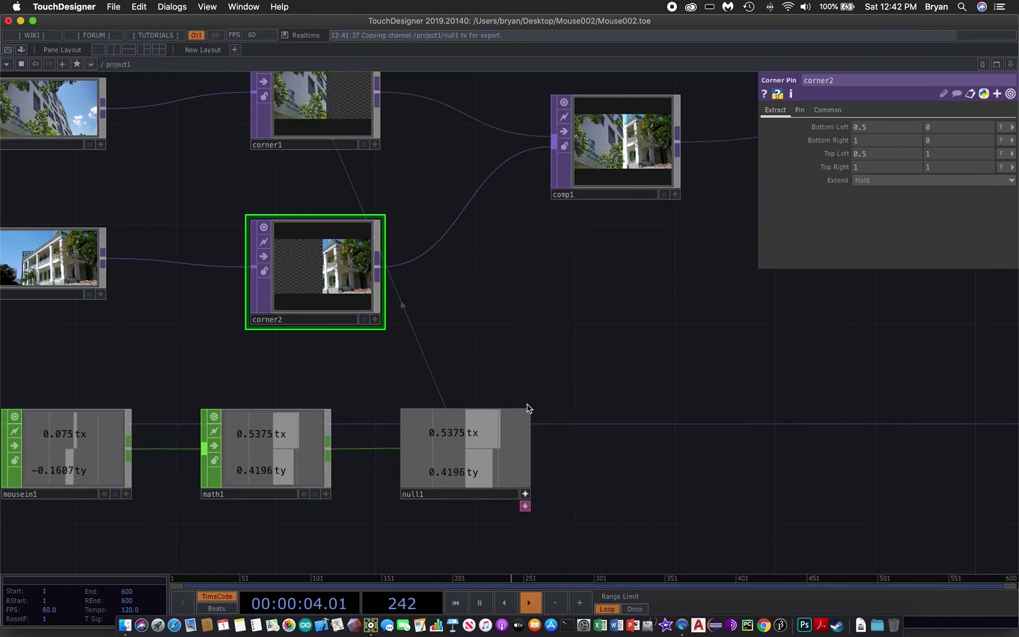
left_click_drag(475, 438, 864, 126)
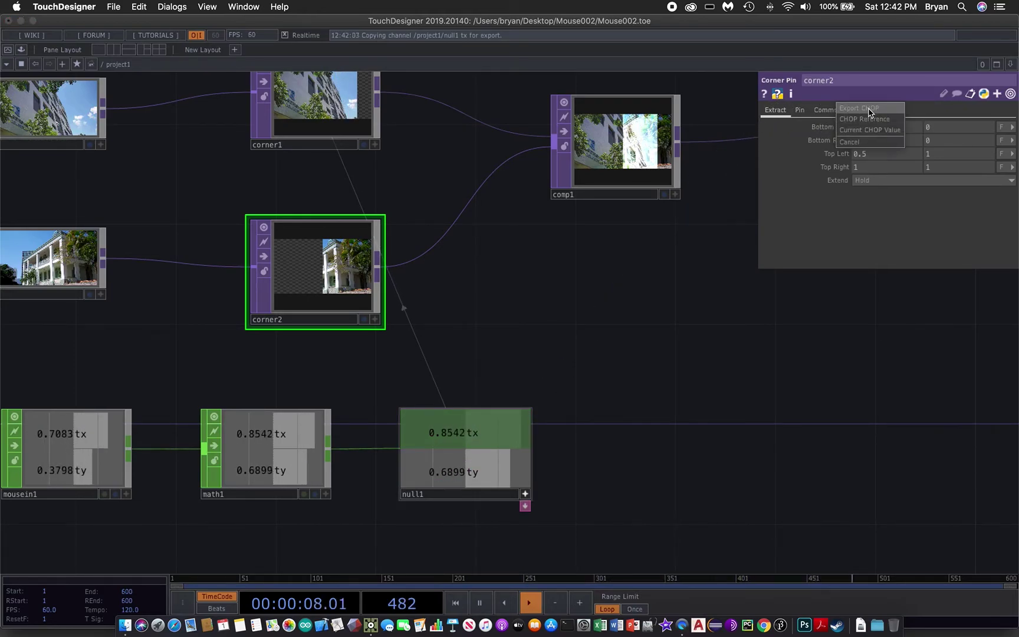
left_click(866, 109)
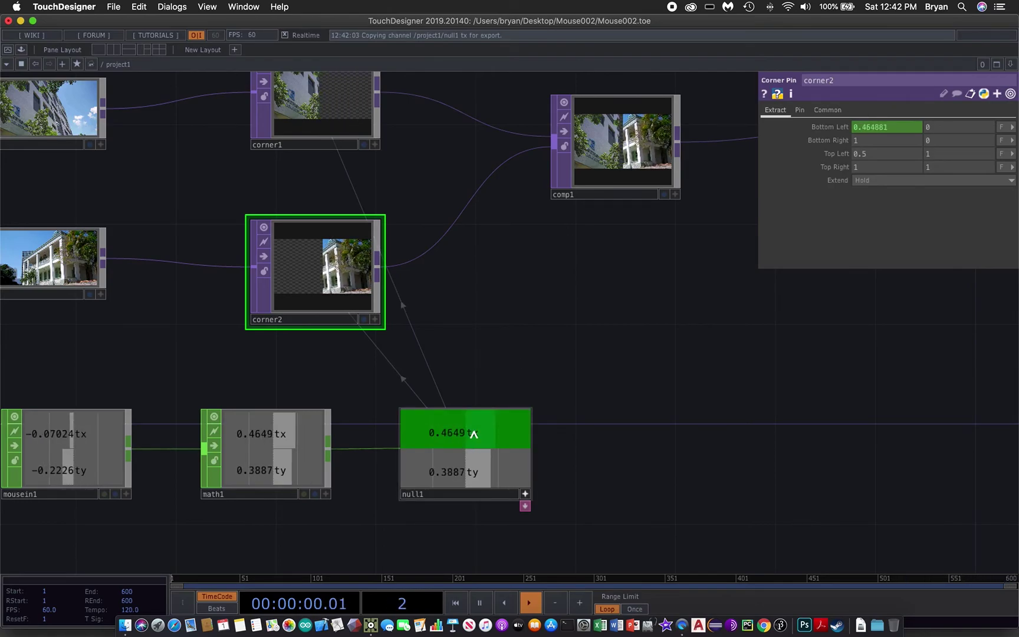
left_click_drag(473, 434, 870, 159)
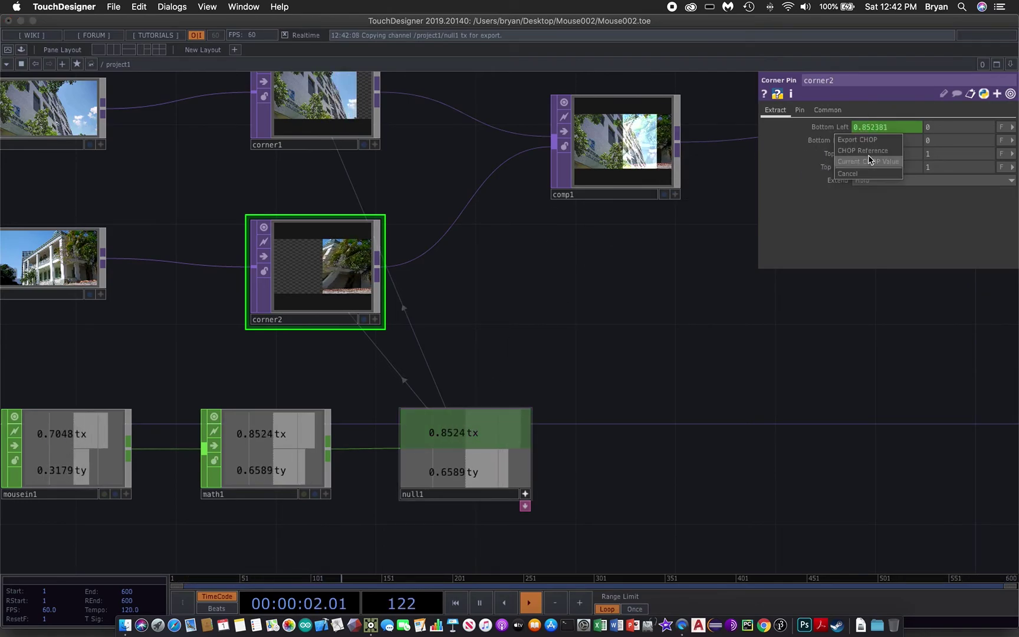
left_click(864, 142)
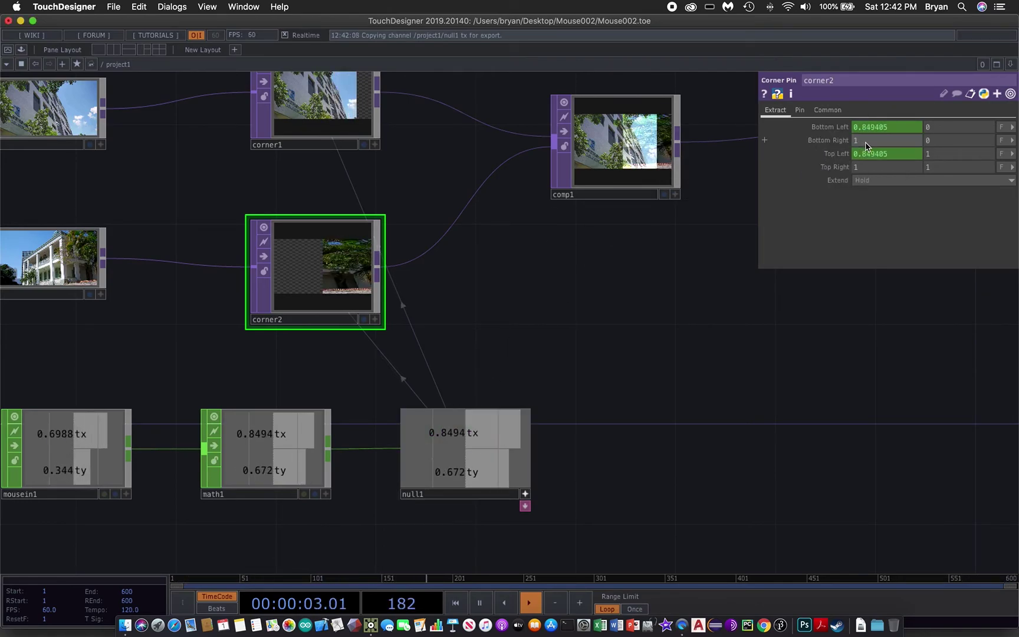
- On corner2's Pin page, export null1's tx to Bottom Left and Top Left x
left_click(800, 111)
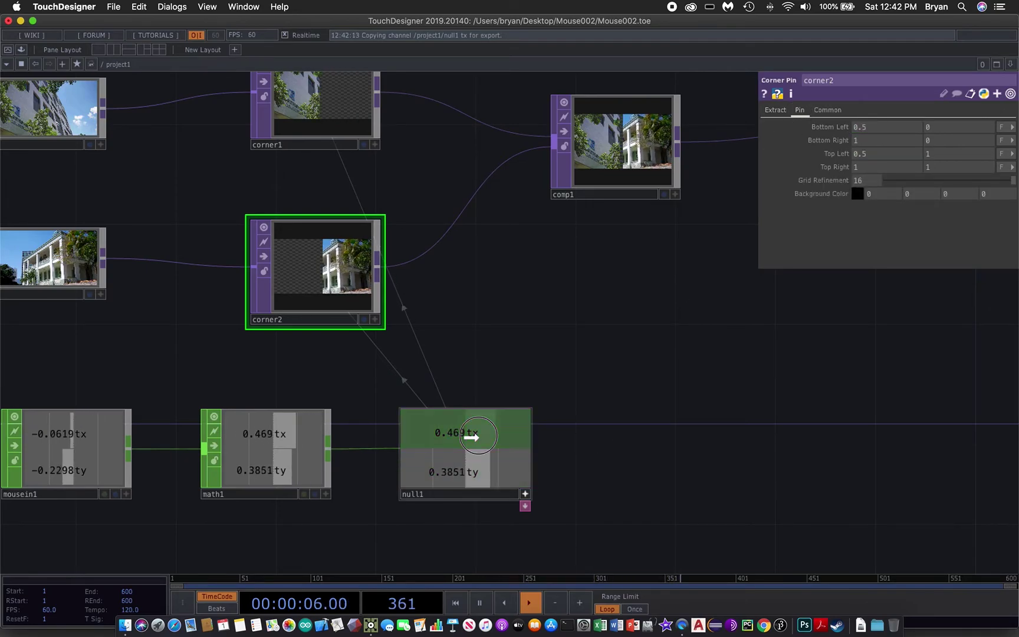
left_click_drag(476, 434, 862, 125)
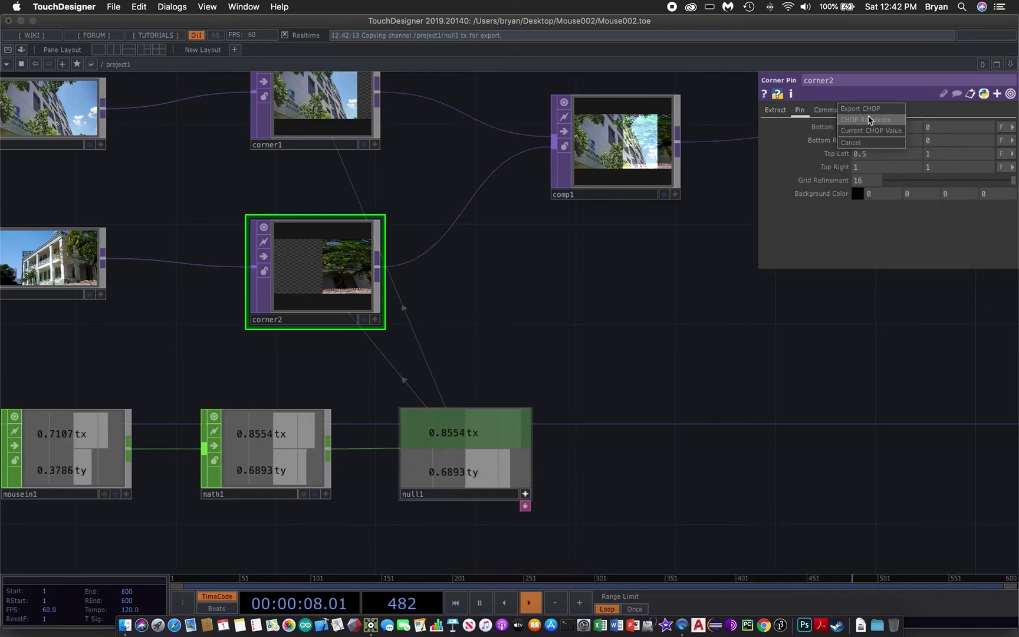
left_click(867, 113)
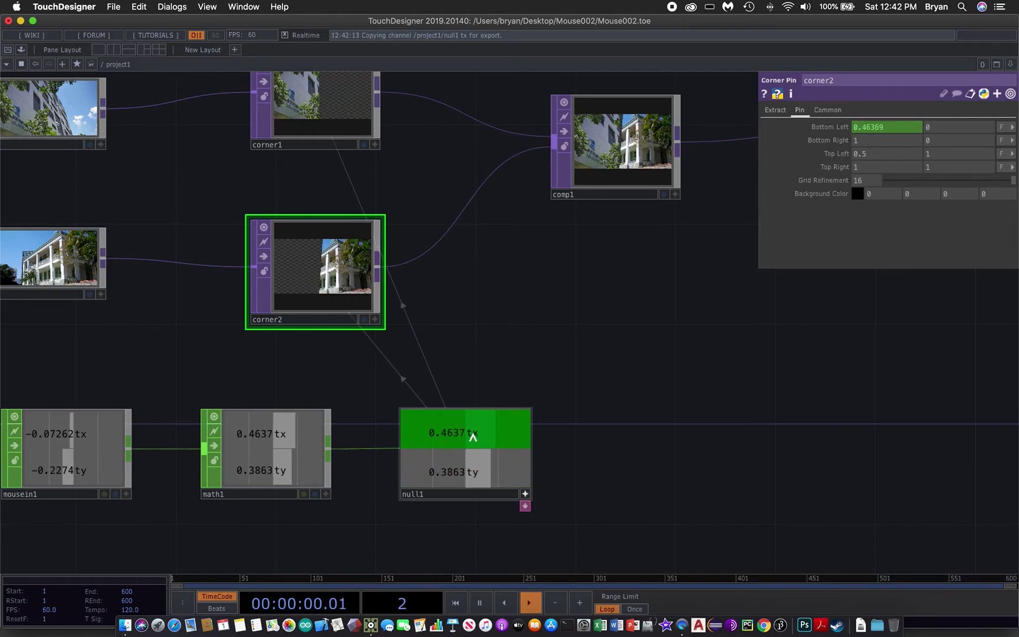
left_click_drag(466, 472, 869, 155)
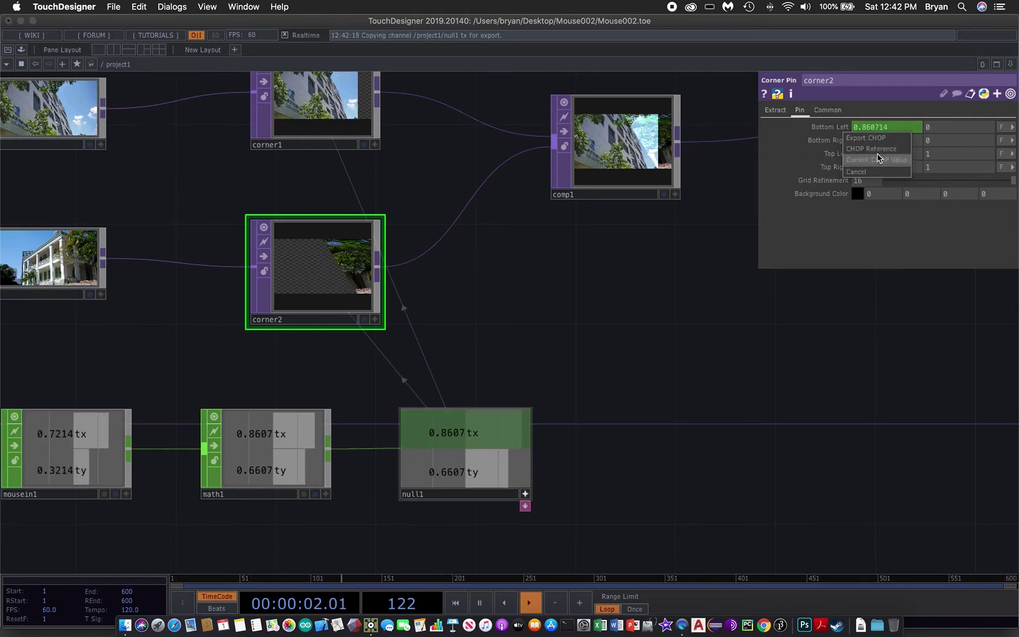
left_click(872, 138)
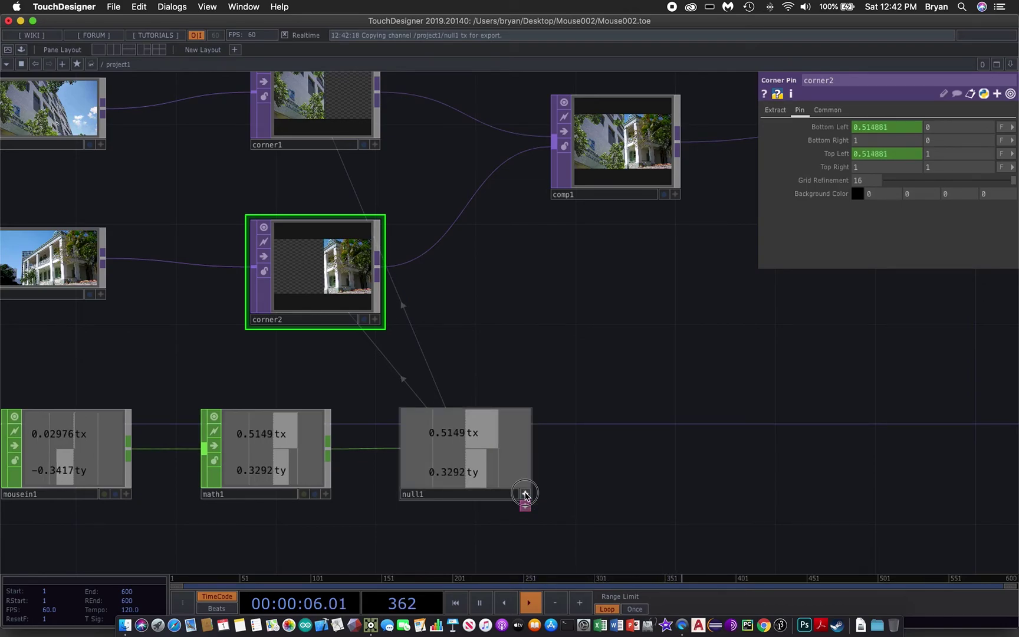
scroll(584, 355, "left", 5)
scroll(584, 355, "up", 3)
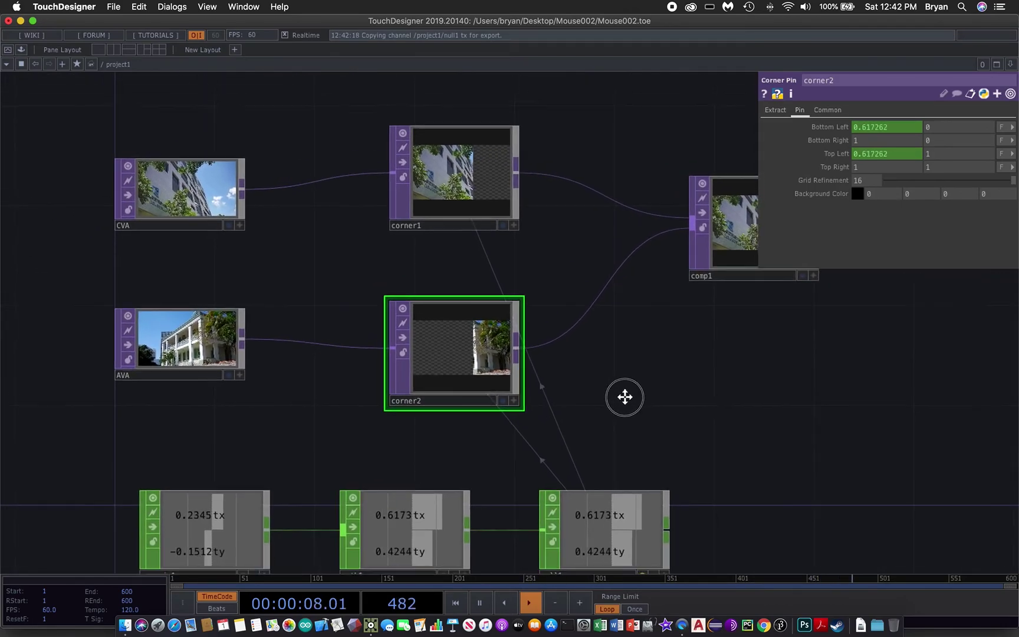
scroll(624, 397, "right", 3)
scroll(624, 397, "up", 2)
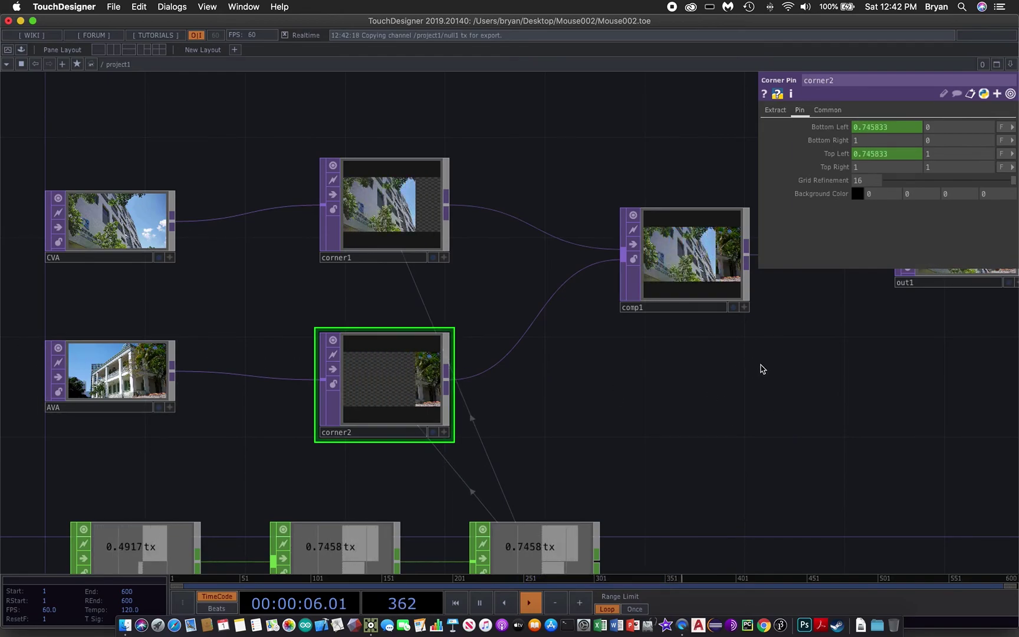
left_click_drag(760, 368, 302, 372)
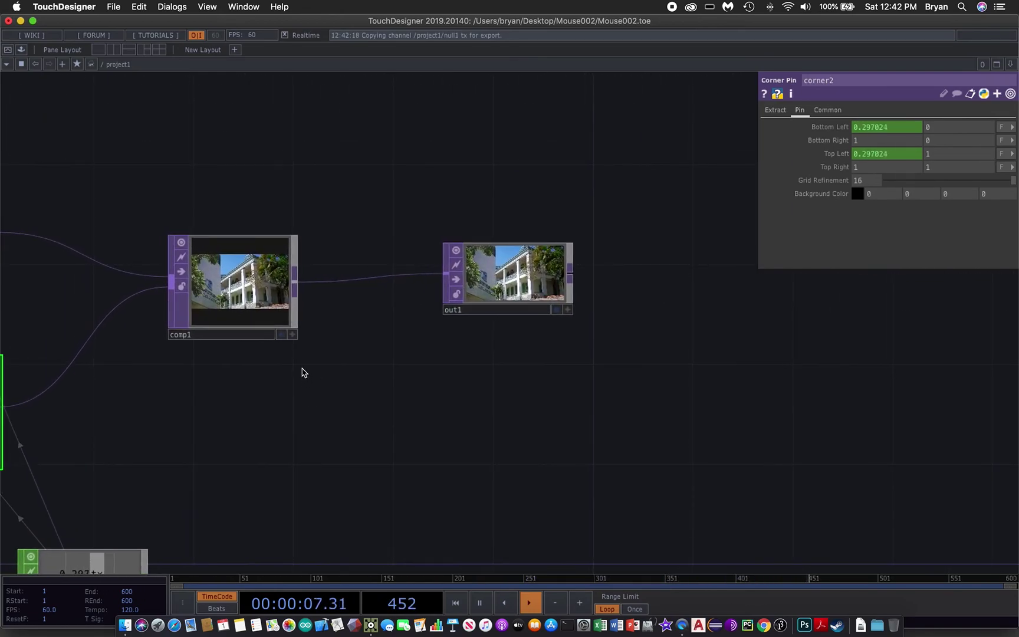
left_click(282, 335)
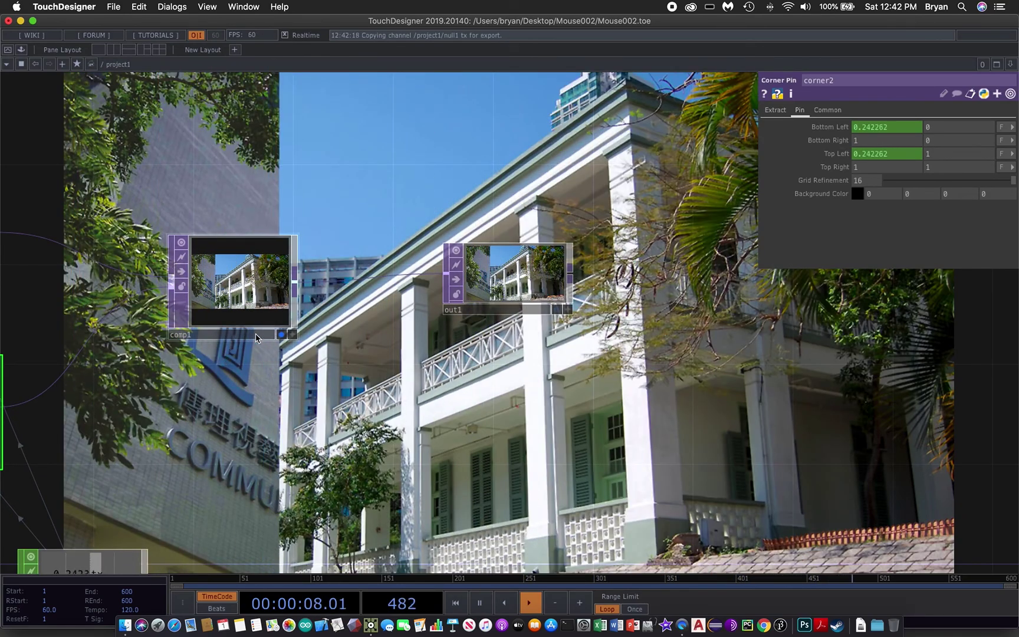
left_click(282, 335)
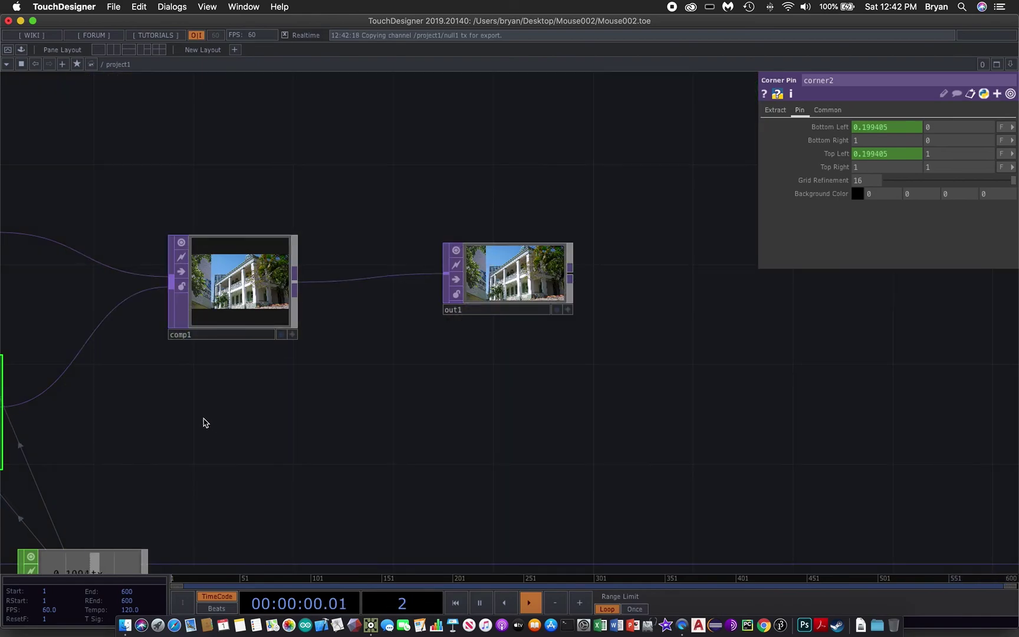
scroll(545, 440, "up", 3)
scroll(613, 443, "left", 2)
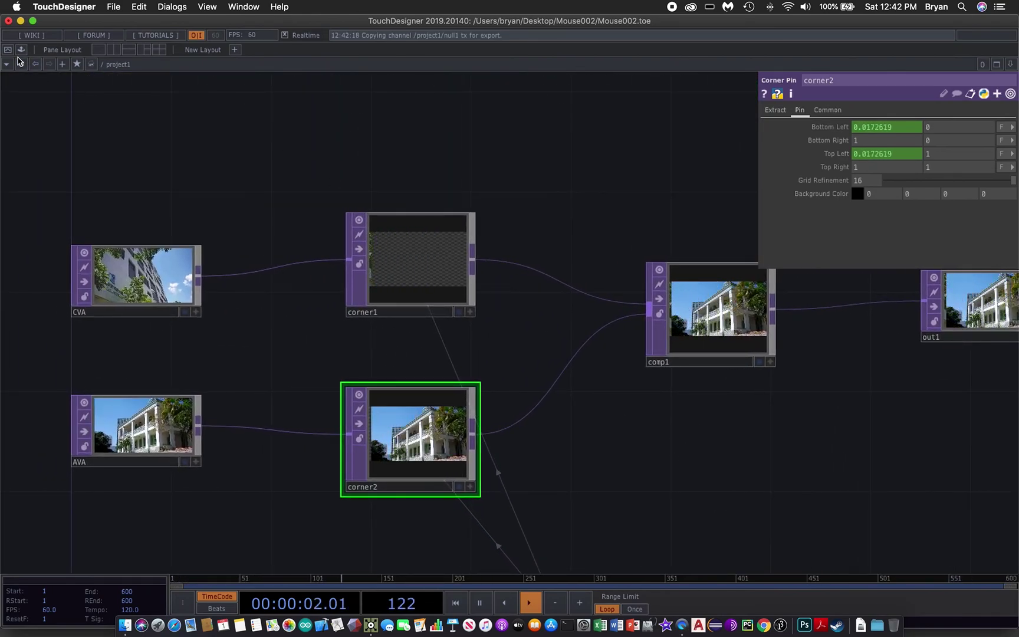